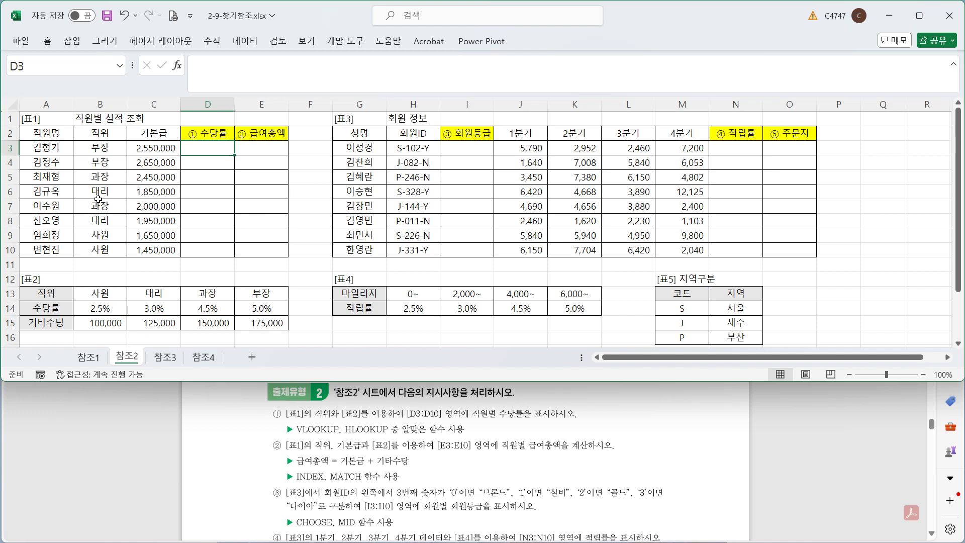
Examine the position, allowance rate and other allowance rows of [표2] and the first employee's position in [표1].
left_click_drag(60, 296, 238, 290)
left_click_drag(45, 322, 258, 326)
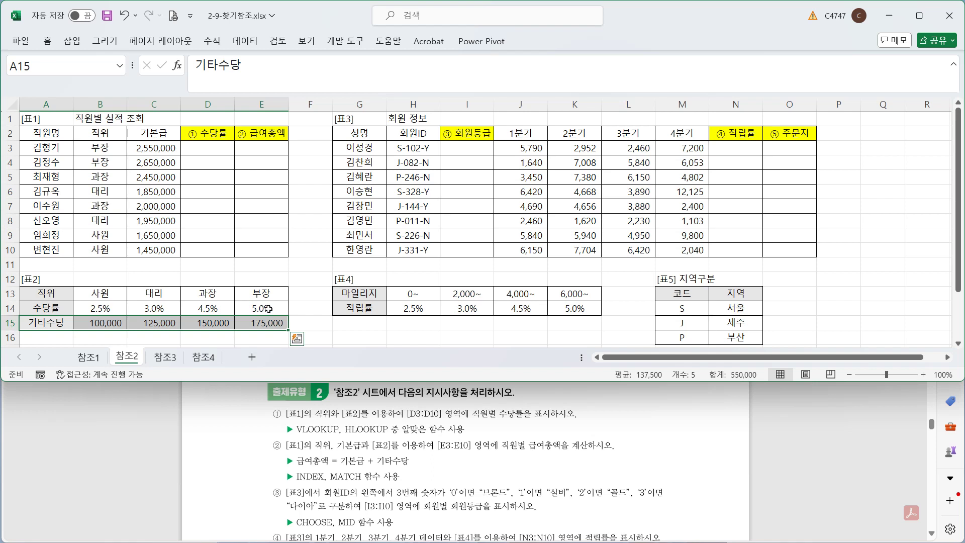
left_click_drag(52, 309, 254, 312)
left_click_drag(51, 294, 247, 289)
left_click(209, 154)
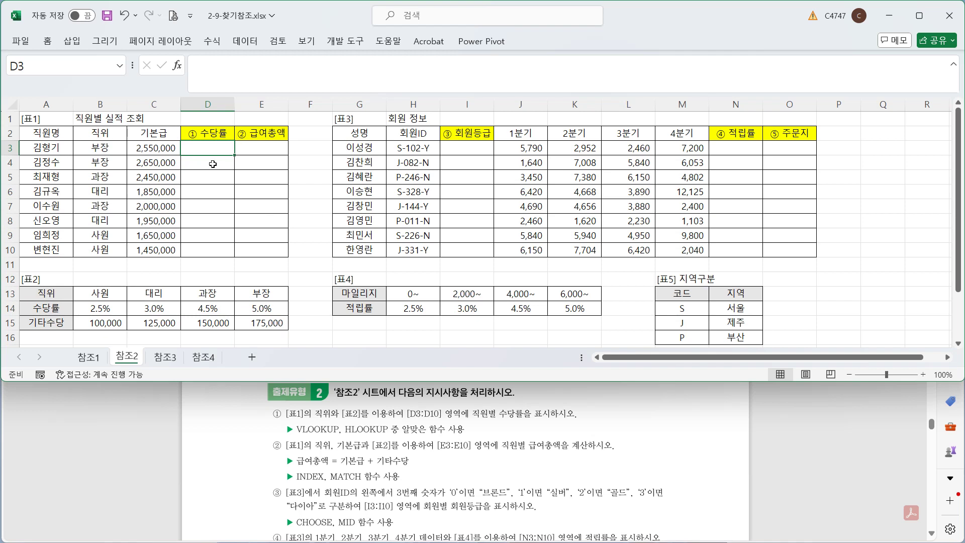
left_click(115, 148)
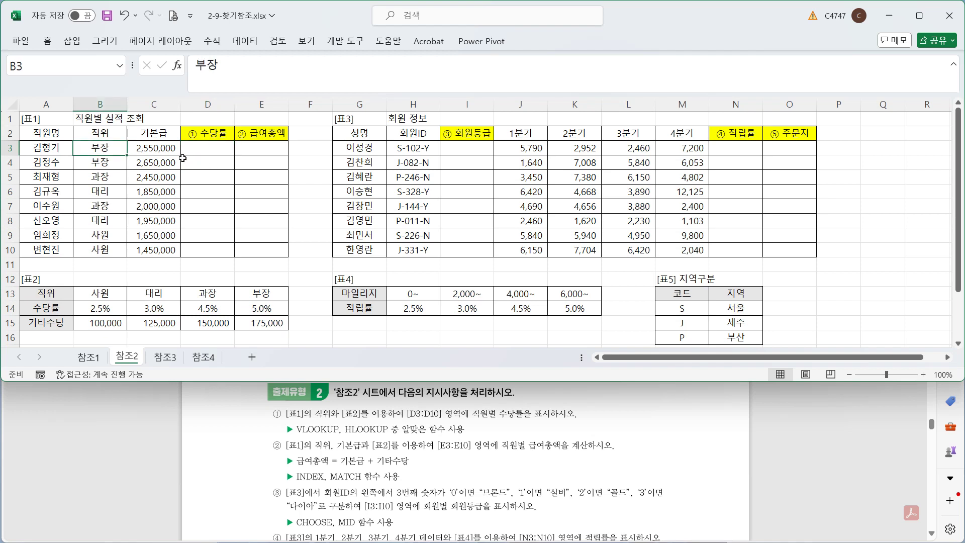
Begin an HLOOKUP formula in D3 with B3 as lookup value and the absolute range $B$13:$E$15 as table.
left_click(210, 145)
left_click(273, 75)
type("=hl")
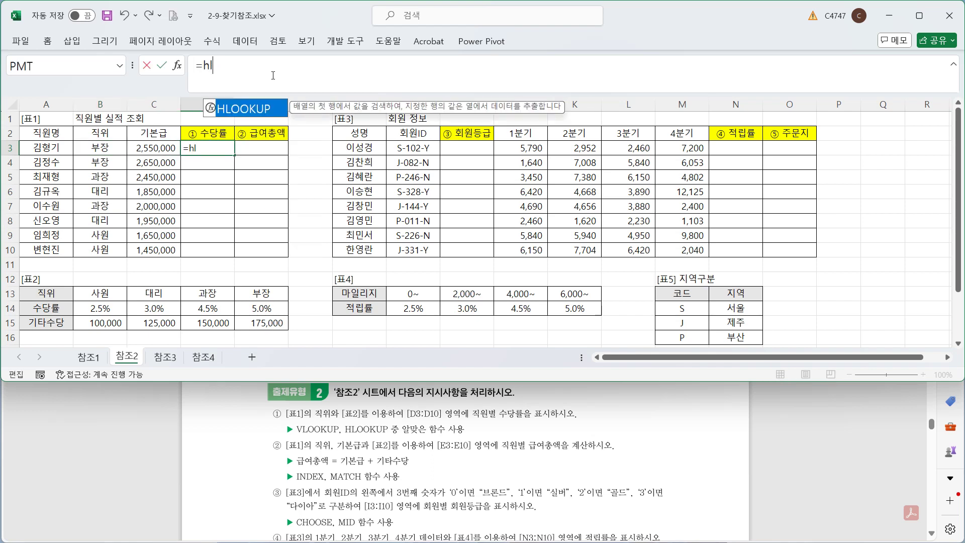
key("Tab")
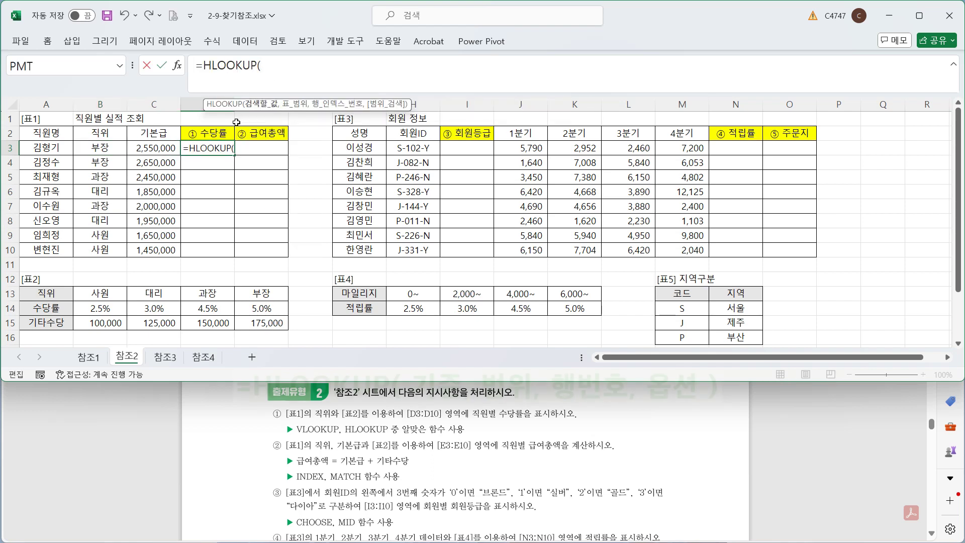
left_click(116, 149)
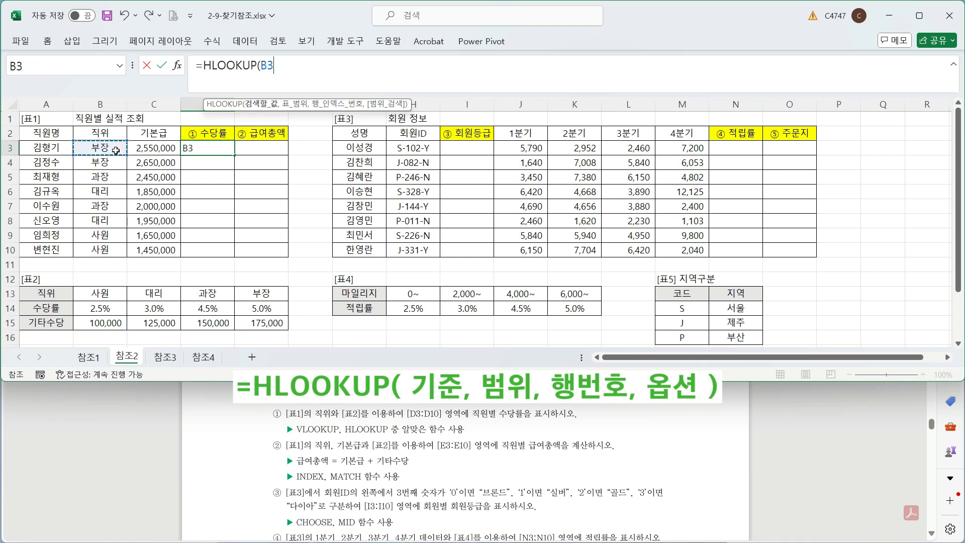
type(",")
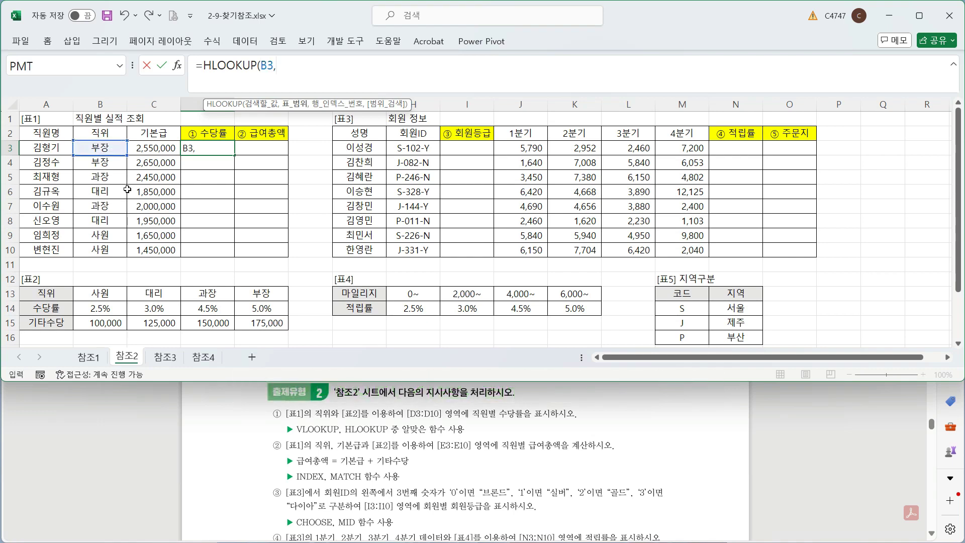
left_click_drag(106, 295, 264, 321)
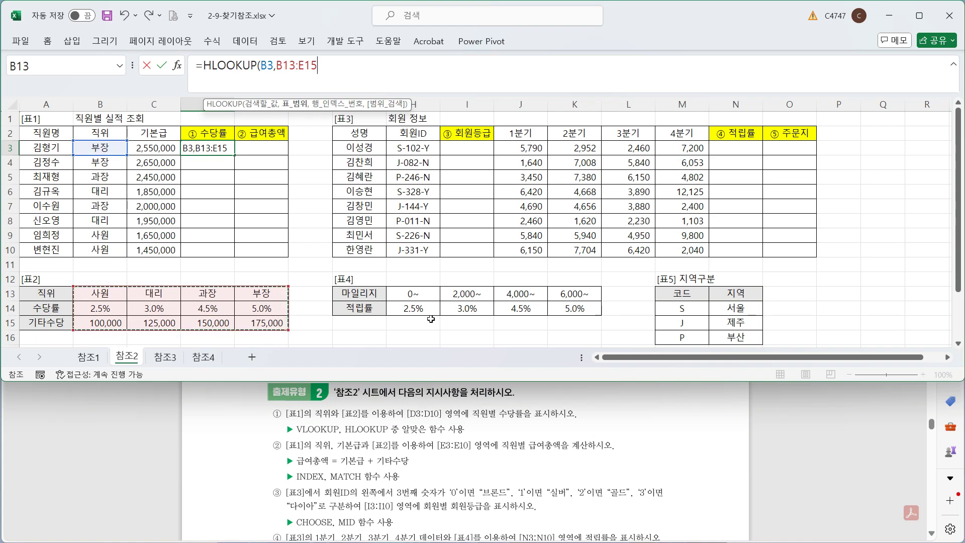
key("F4")
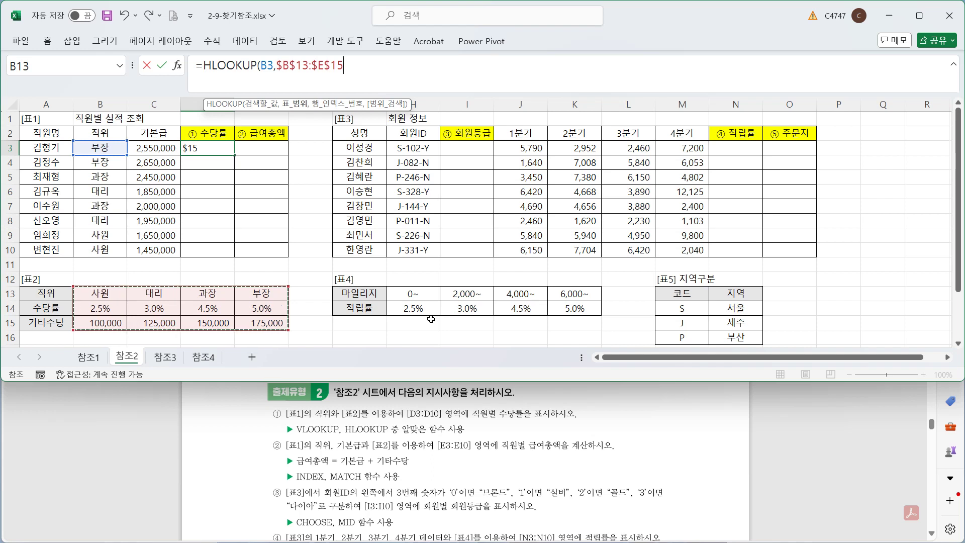
Complete the D3 HLOOKUP with row number 2 and exact match FALSE, and fill it down to D10.
type(",")
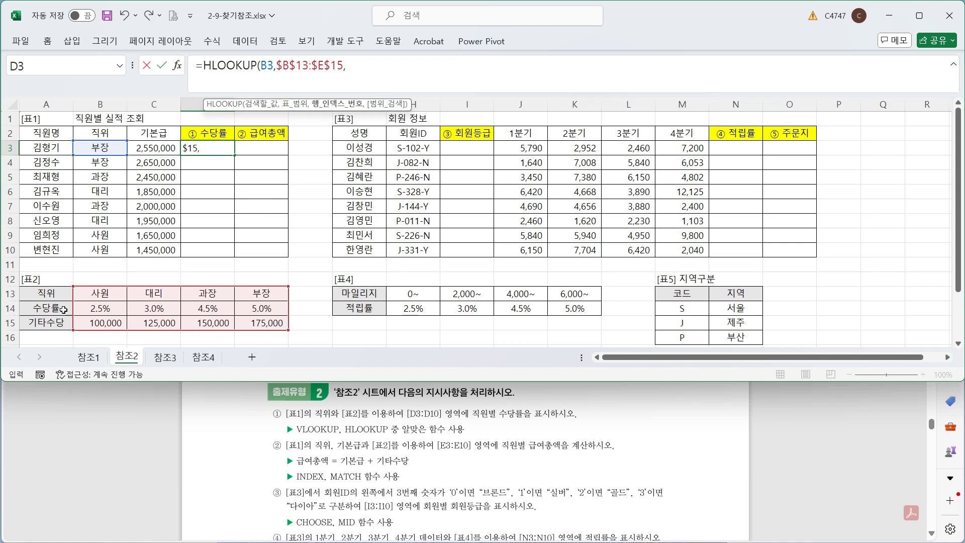
type("2,")
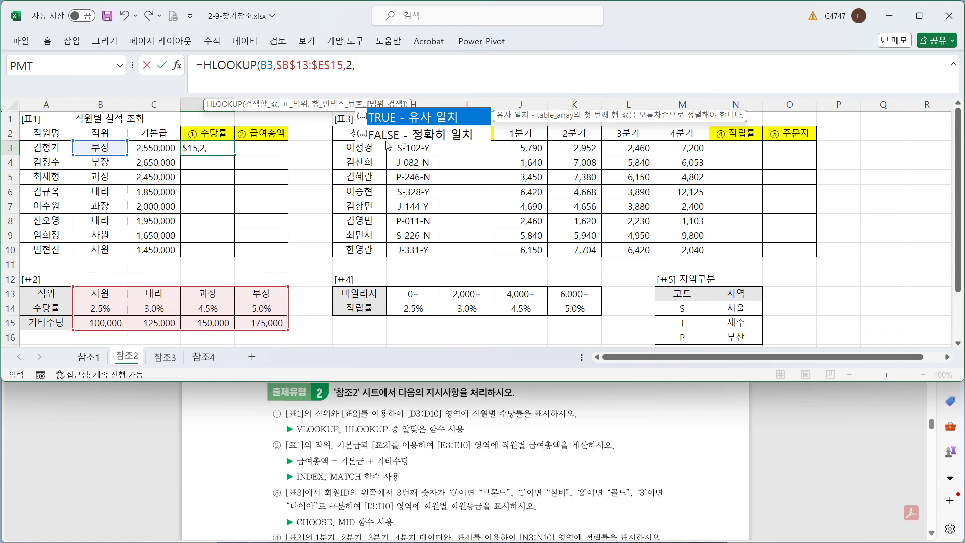
double_click(380, 136)
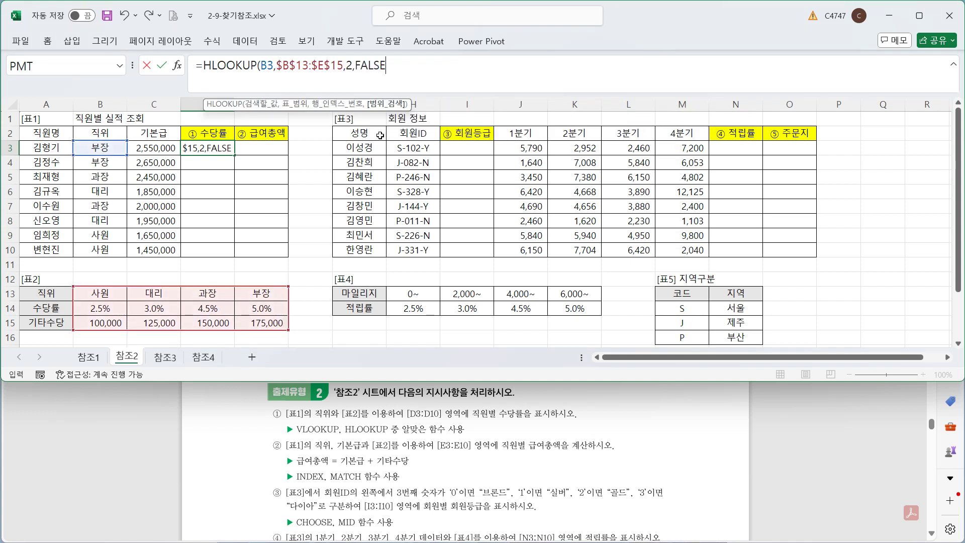
type(")")
key("ctrl+Return")
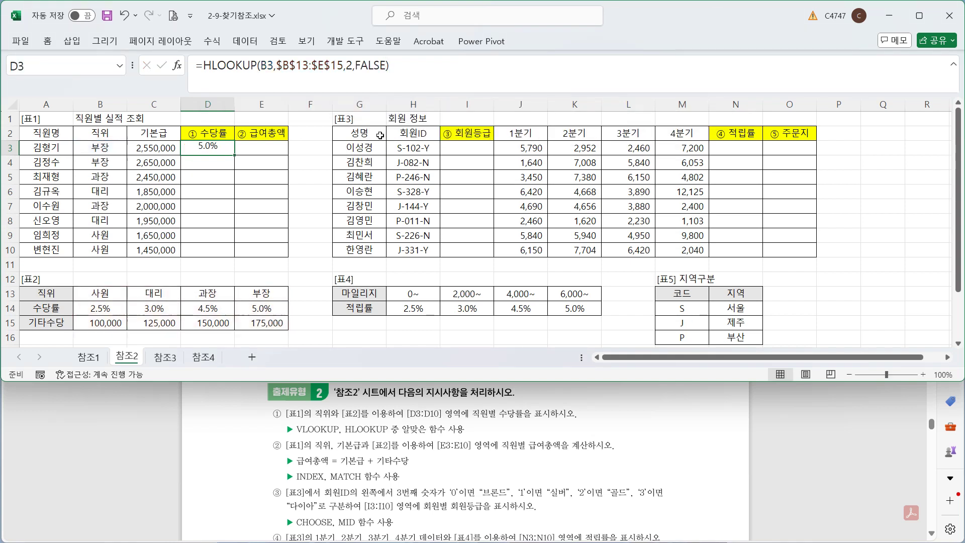
double_click(236, 158)
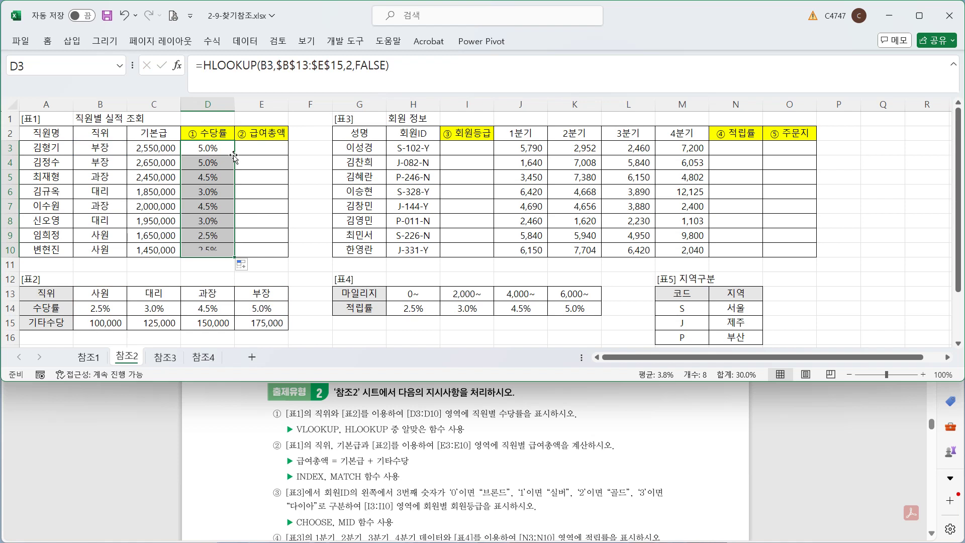
Begin an INDEX formula in E3 with the absolute range $B$15:$E$15 and row number 1.
left_click(272, 148)
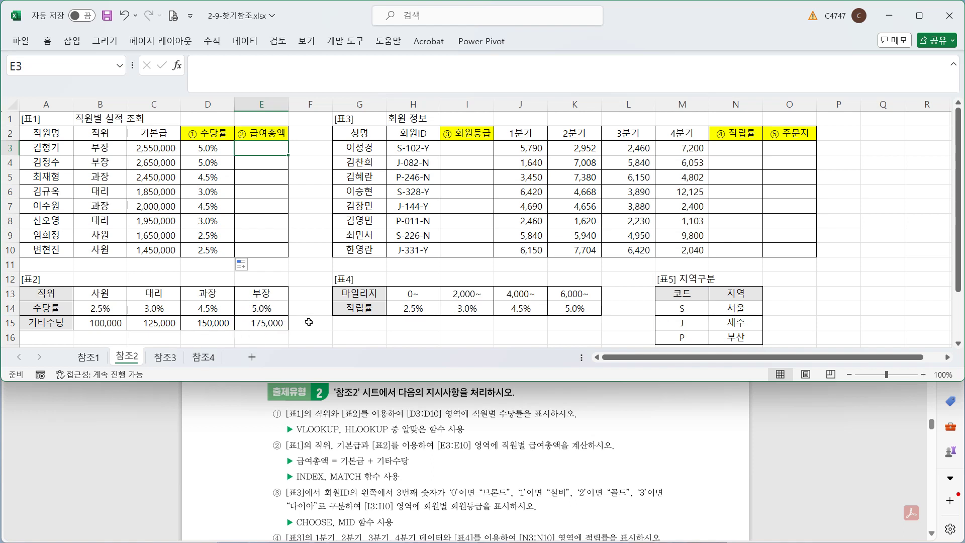
left_click(355, 73)
type("=ind")
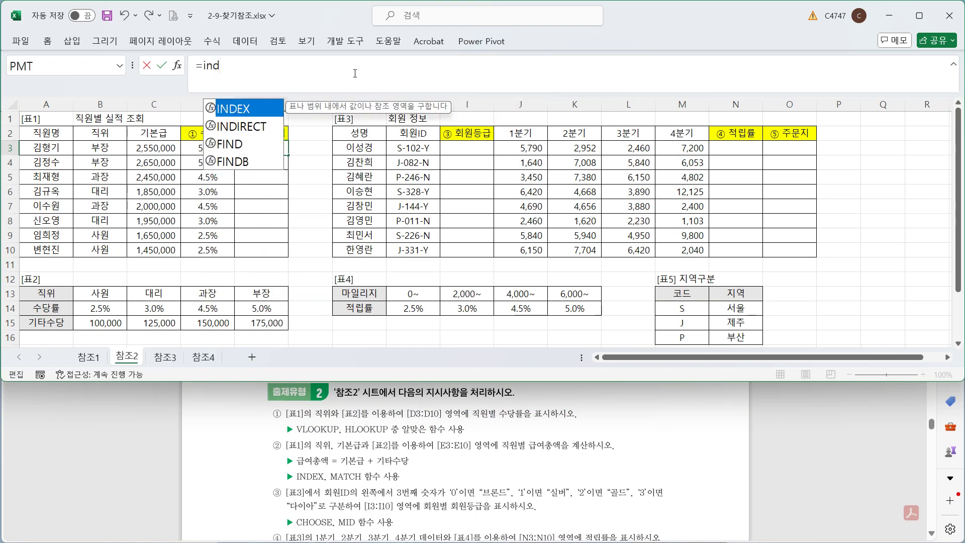
key("Tab")
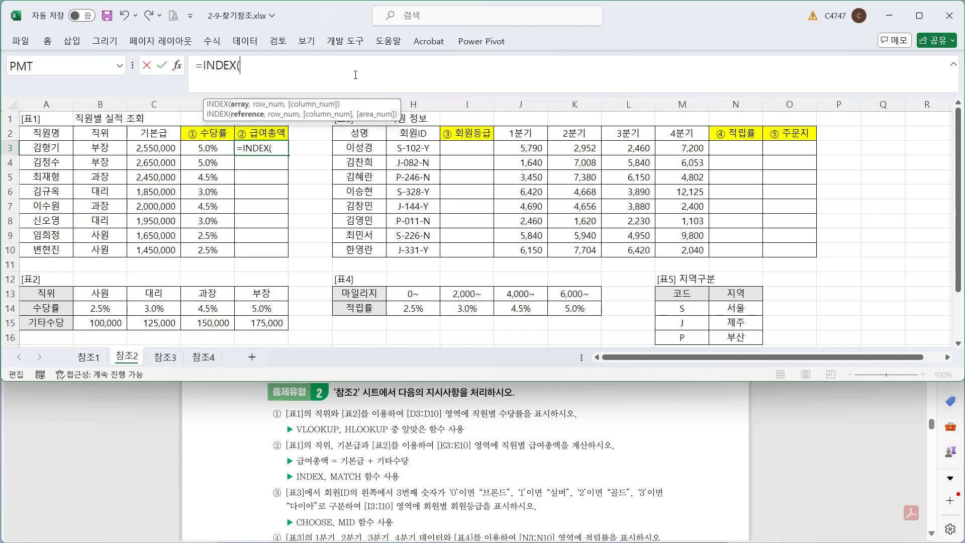
left_click_drag(100, 323, 241, 327)
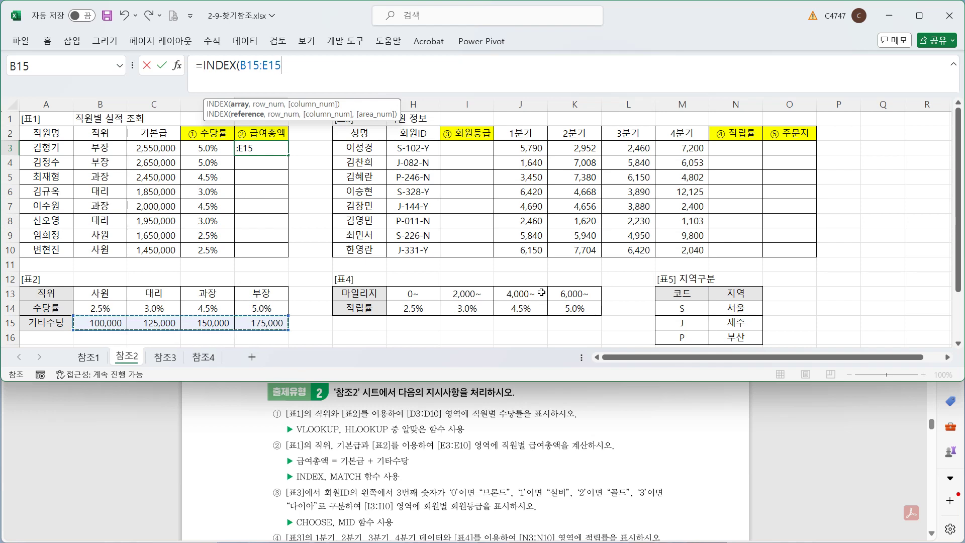
key("F4")
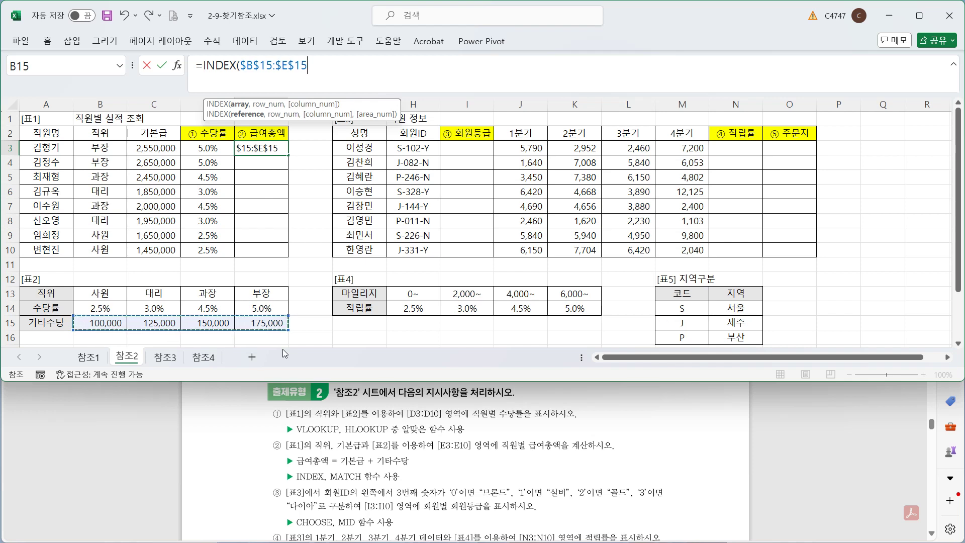
type(",")
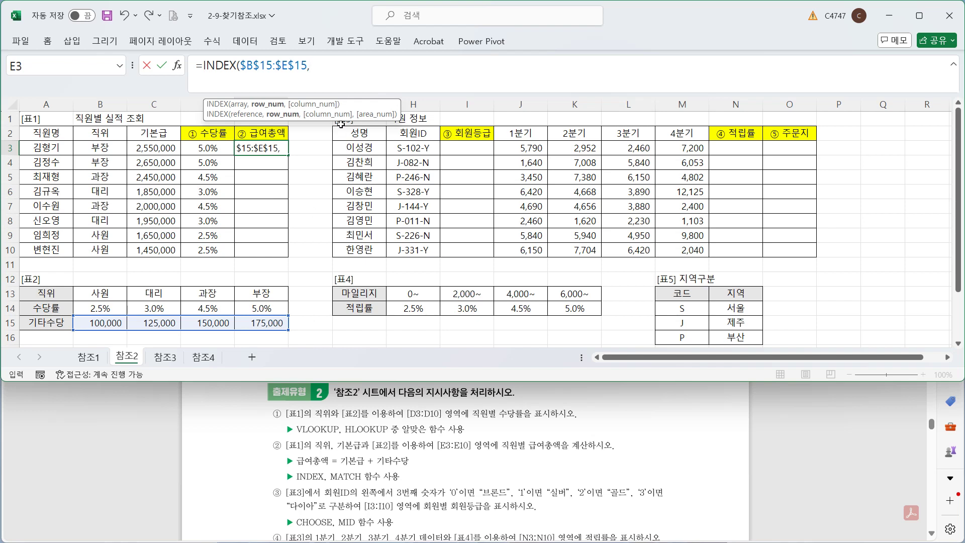
type("1")
type(",")
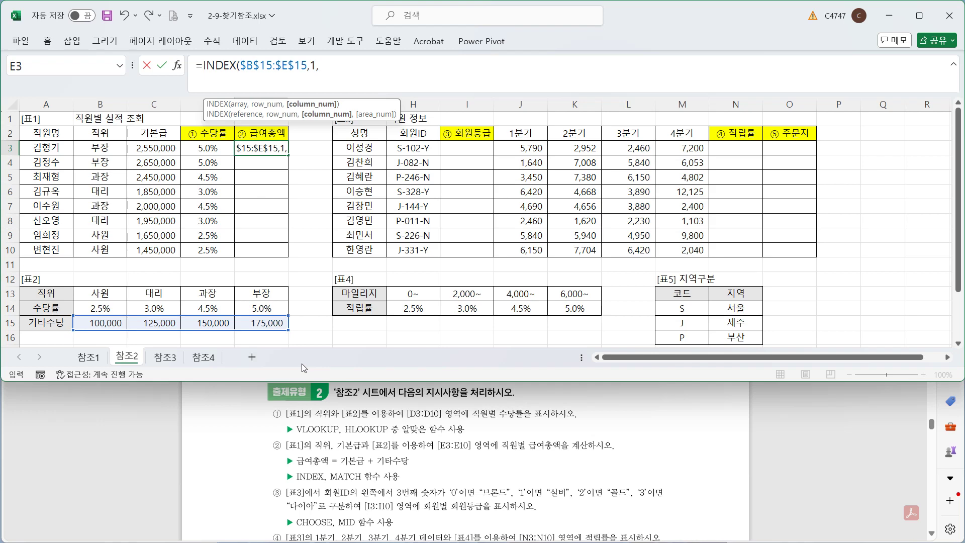
Complete the E3 INDEX formula with MATCH(B3,$B$13:$E$13,0) as its column number.
type("ma")
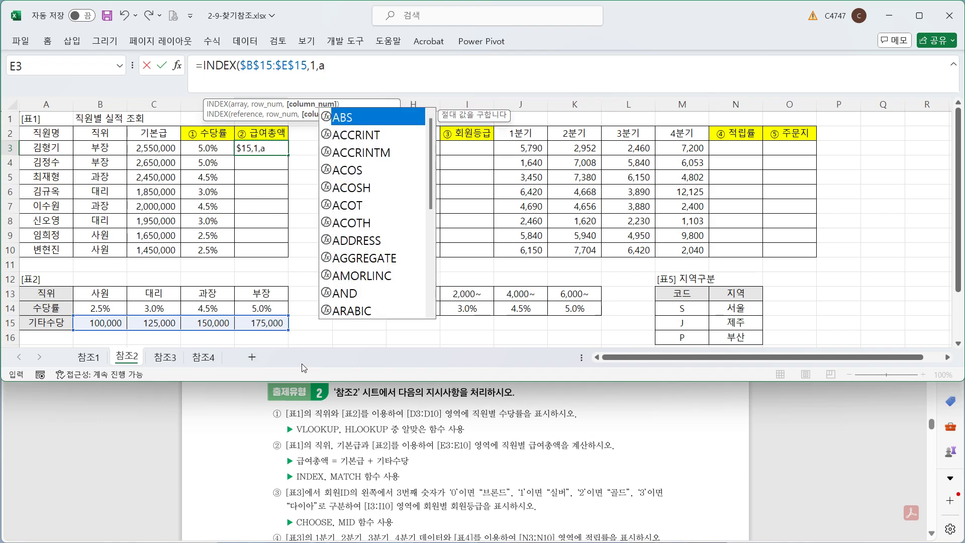
key("Tab")
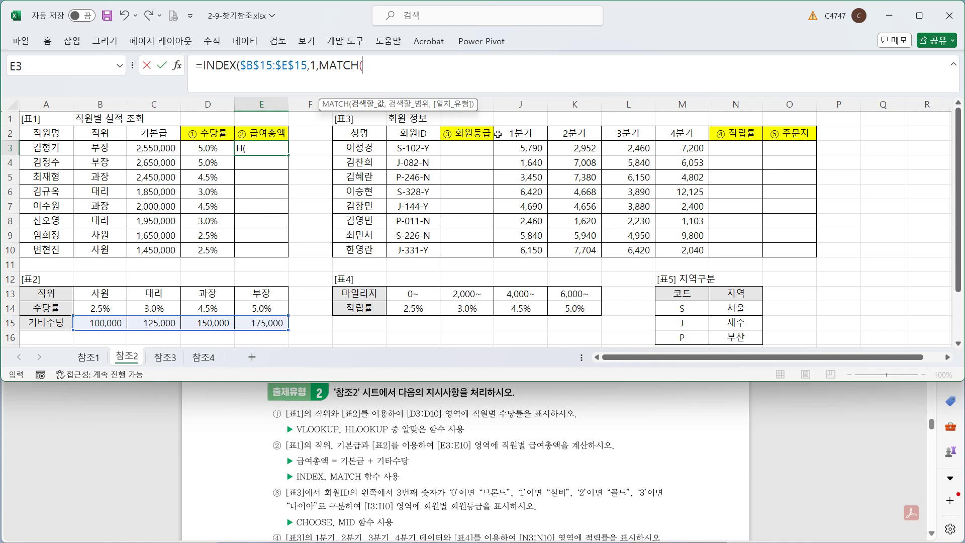
left_click(407, 64)
left_click(100, 147)
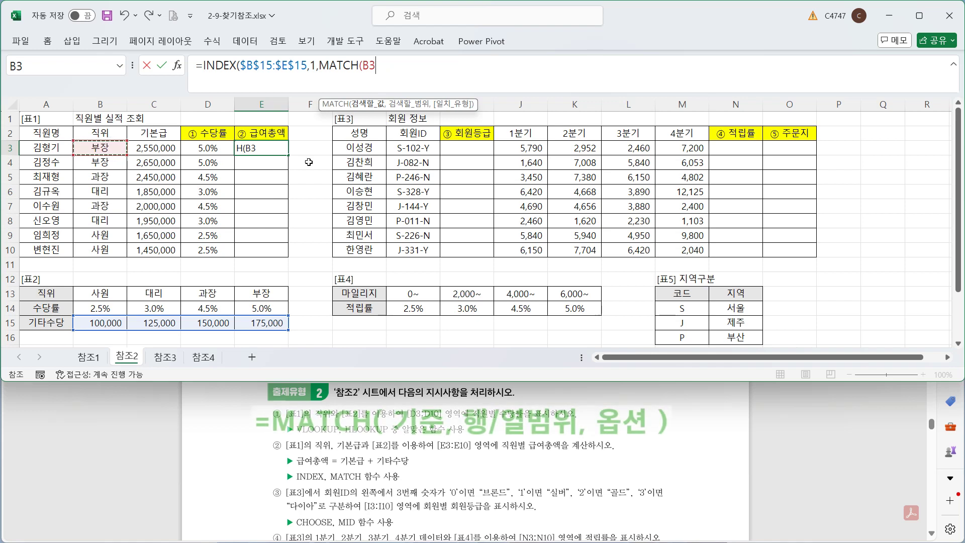
type(",")
left_click_drag(100, 292, 264, 294)
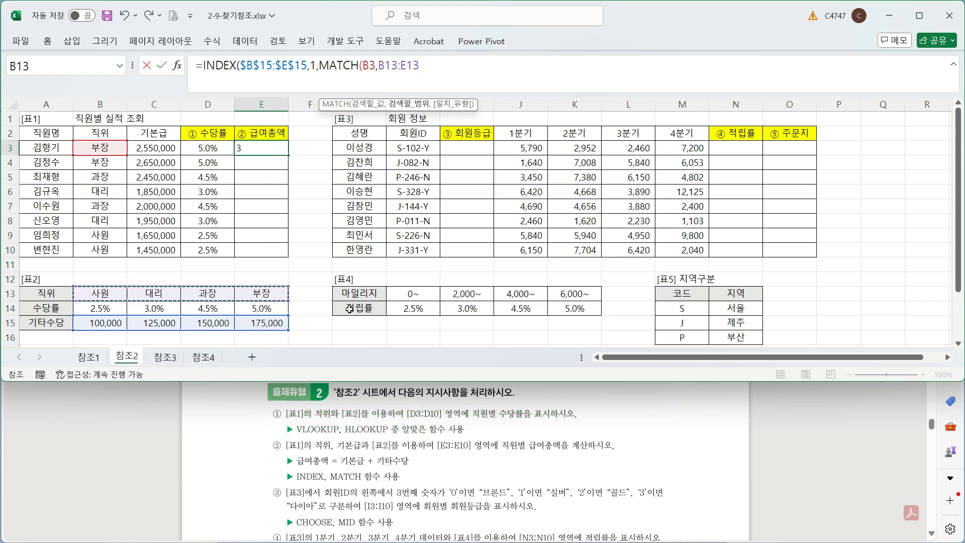
key("F4")
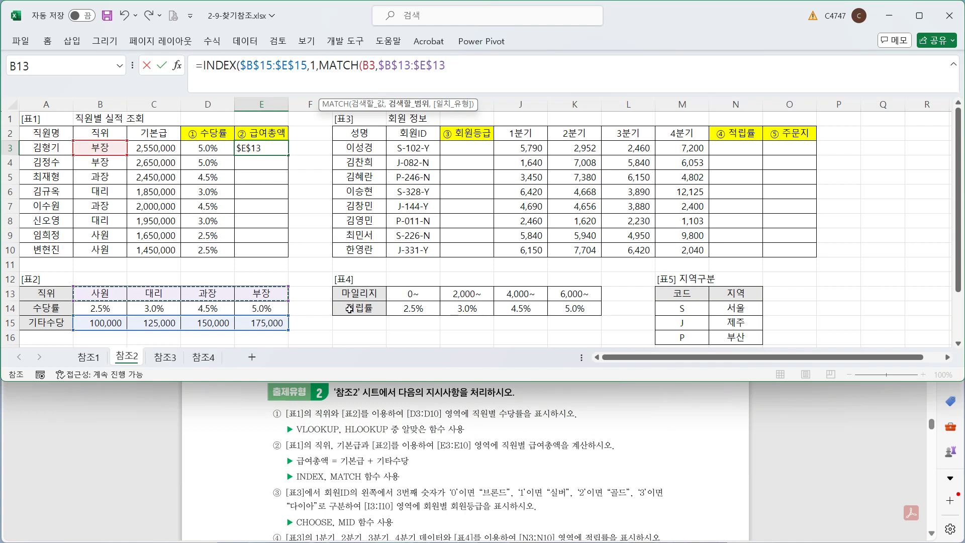
type(",")
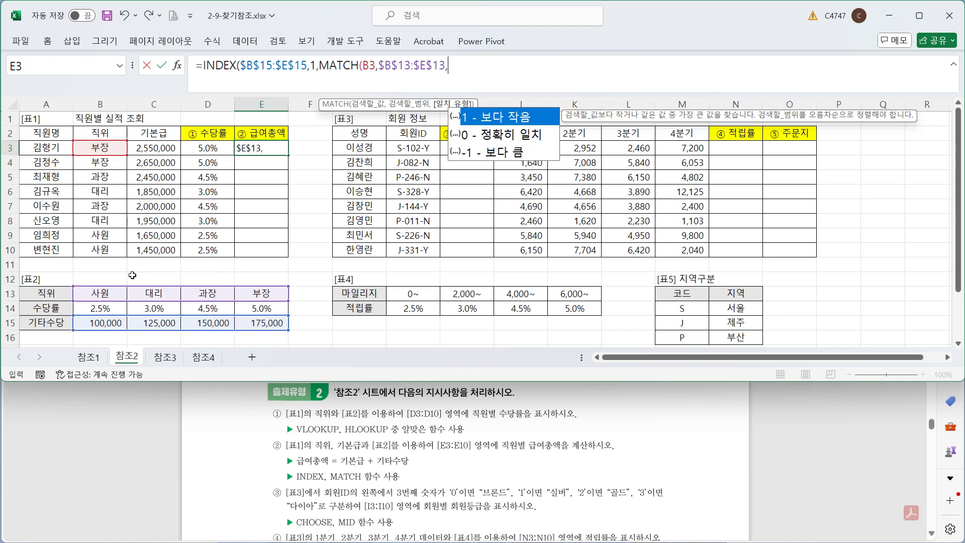
double_click(504, 141)
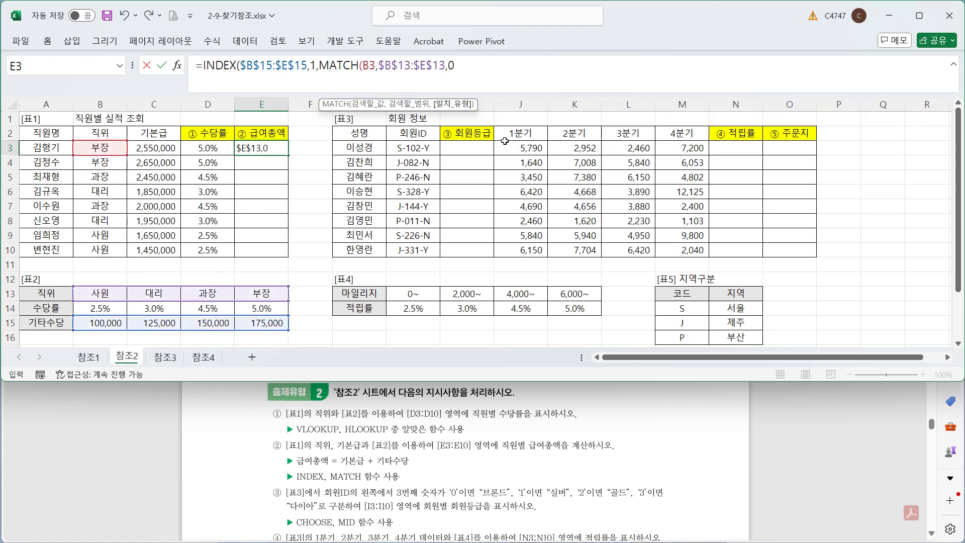
type(")")
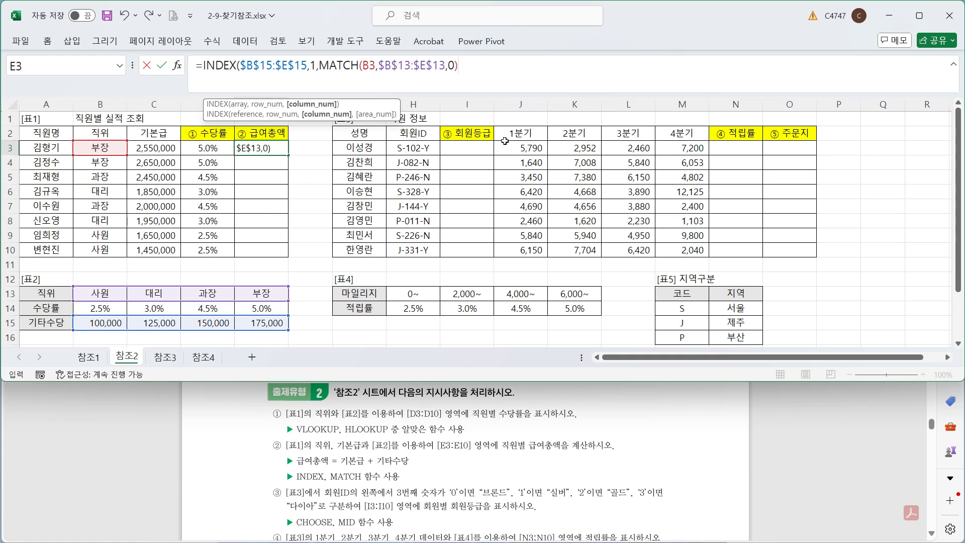
type(")")
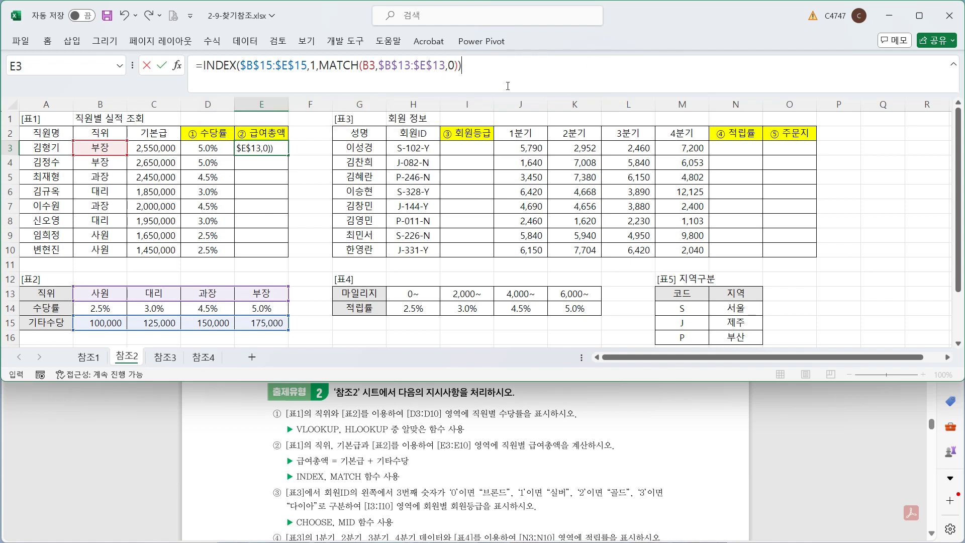
key("ctrl+Return")
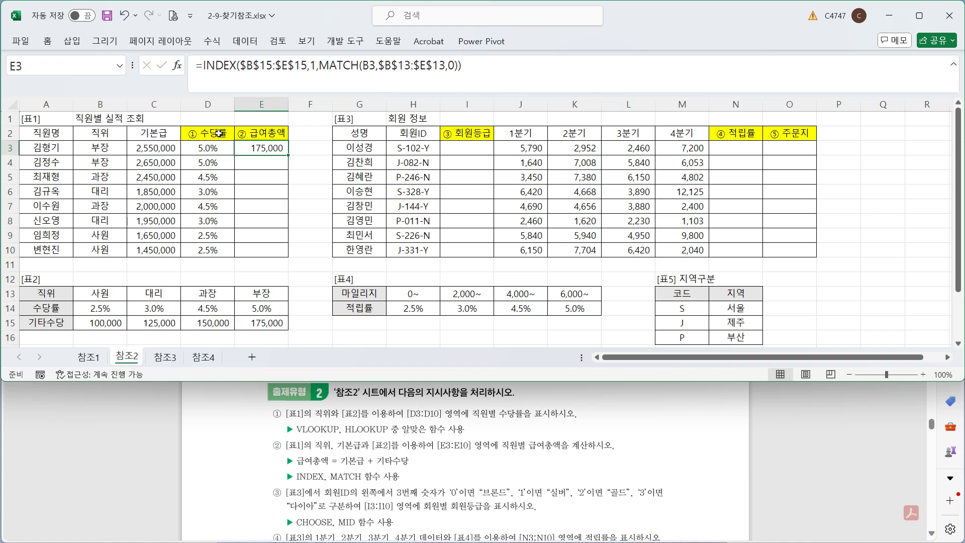
Add the base salary C3 in front of the INDEX function in E3 and fill the formula down to E10.
left_click(211, 67)
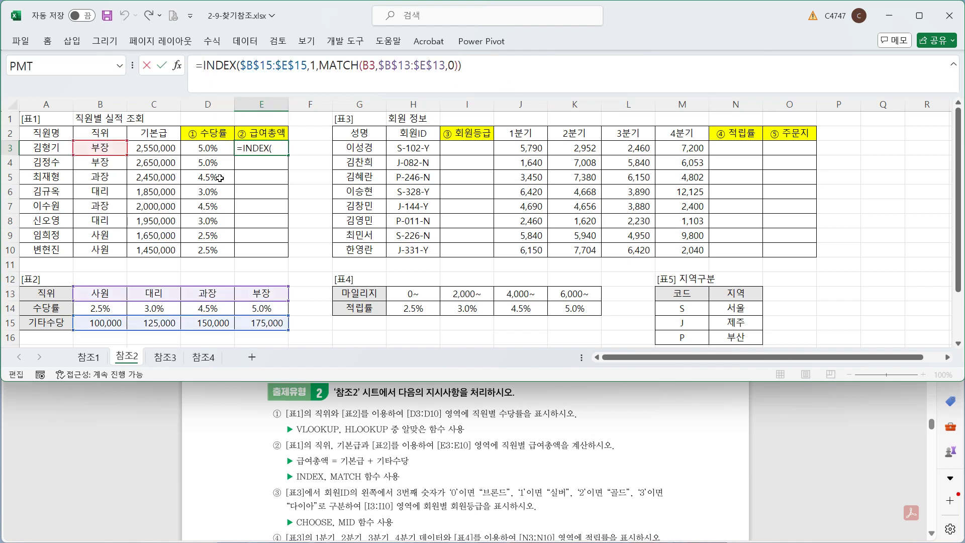
left_click(171, 149)
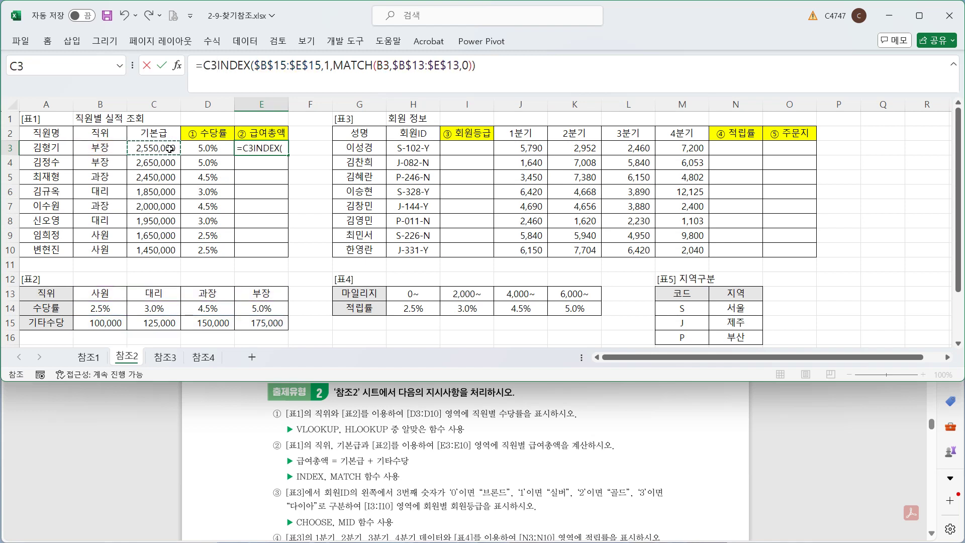
type("+")
key("ctrl+Return")
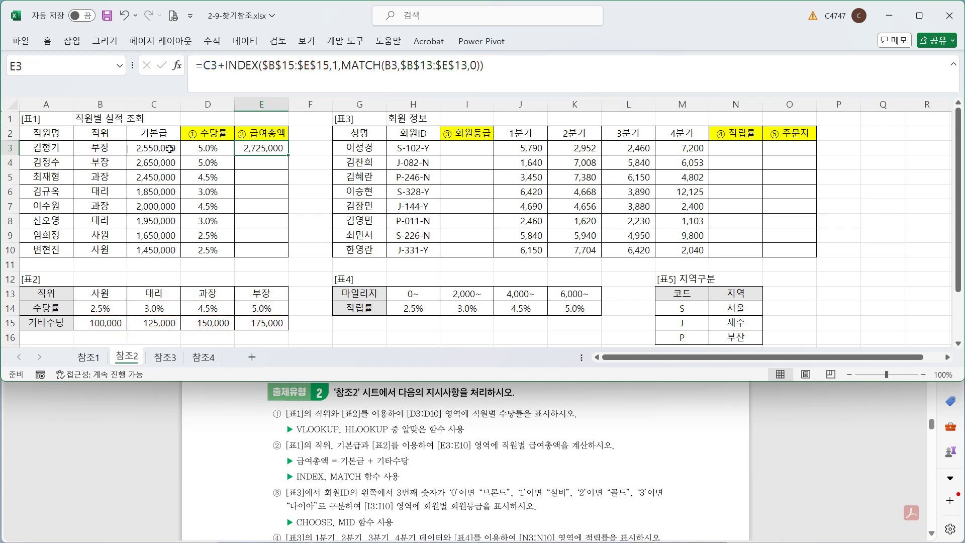
double_click(288, 155)
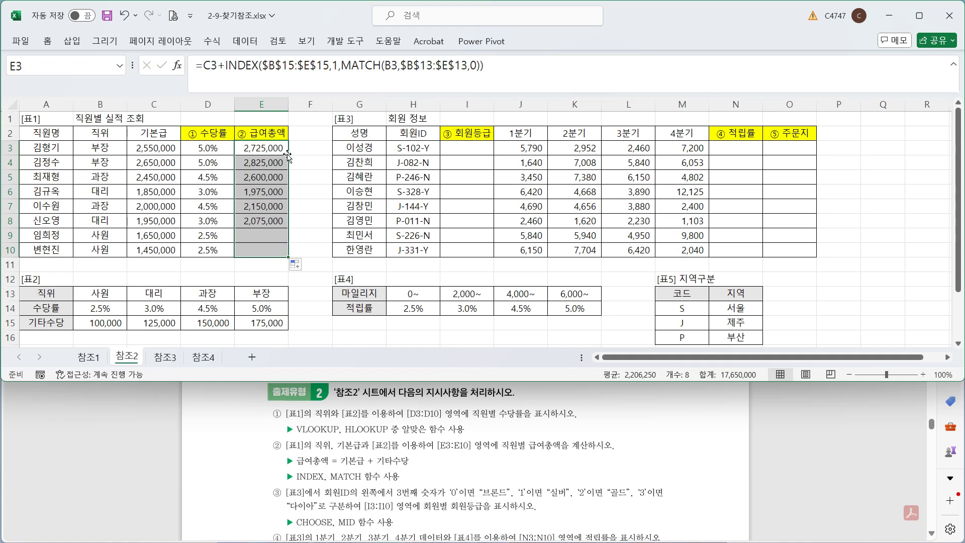
Enter =MID(H3,3,1) in I3 to extract the third character of the member ID.
left_click(280, 147)
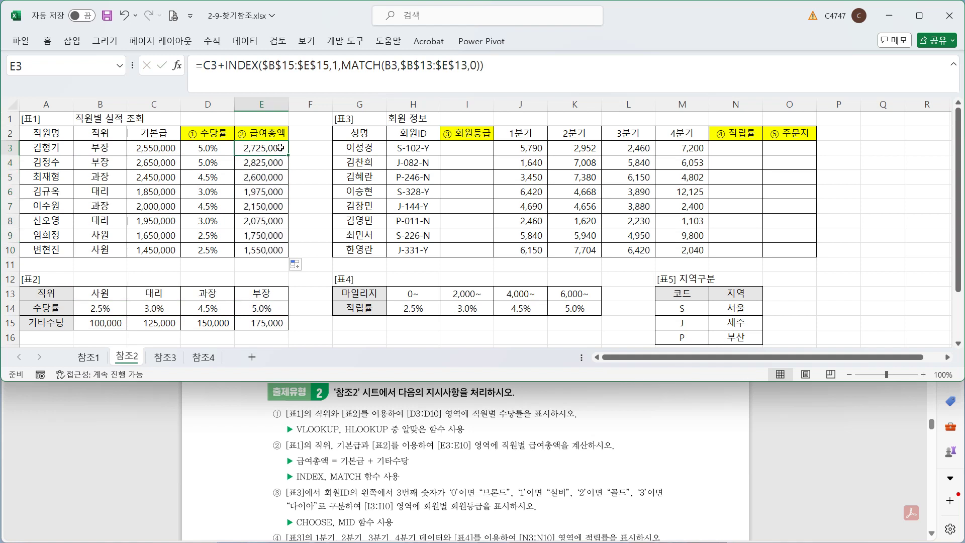
left_click(490, 145)
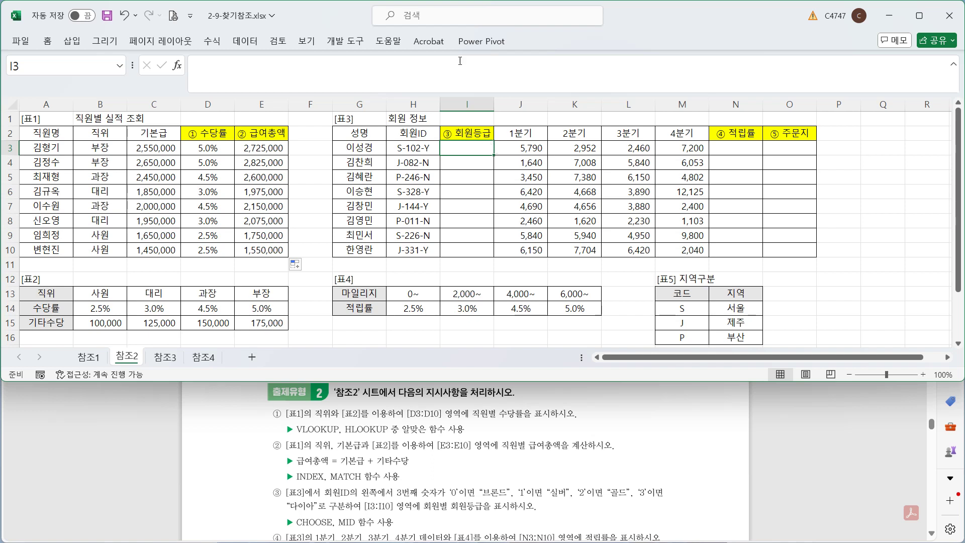
left_click(513, 63)
type("=mid")
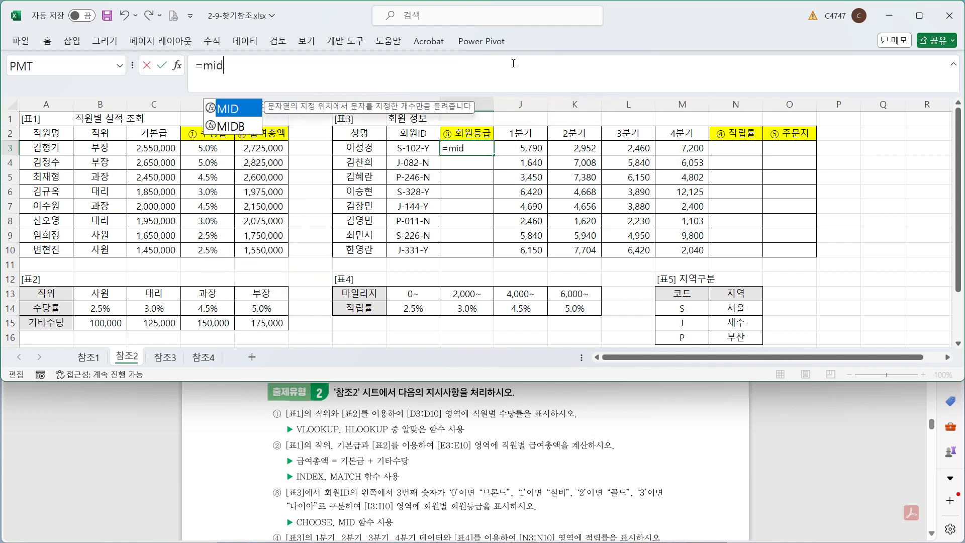
key("Tab")
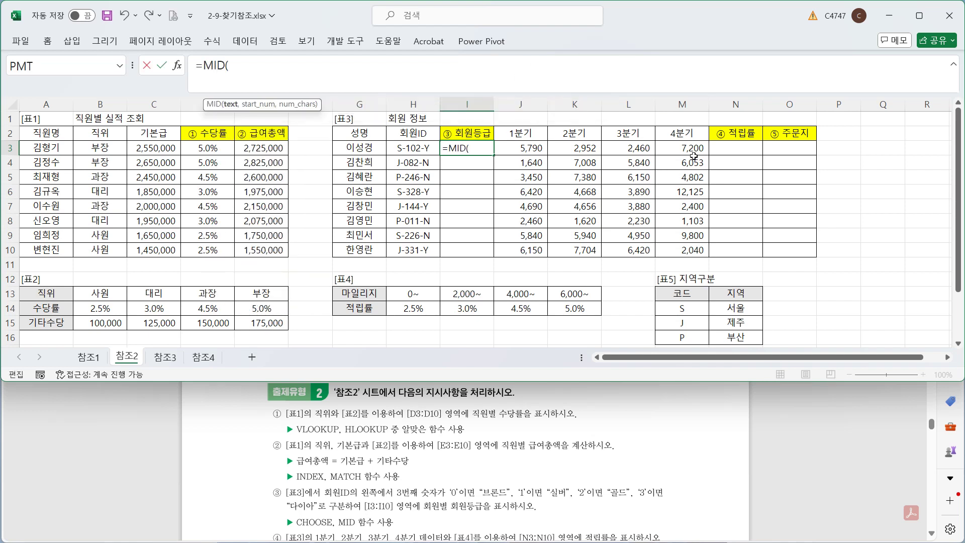
left_click(431, 148)
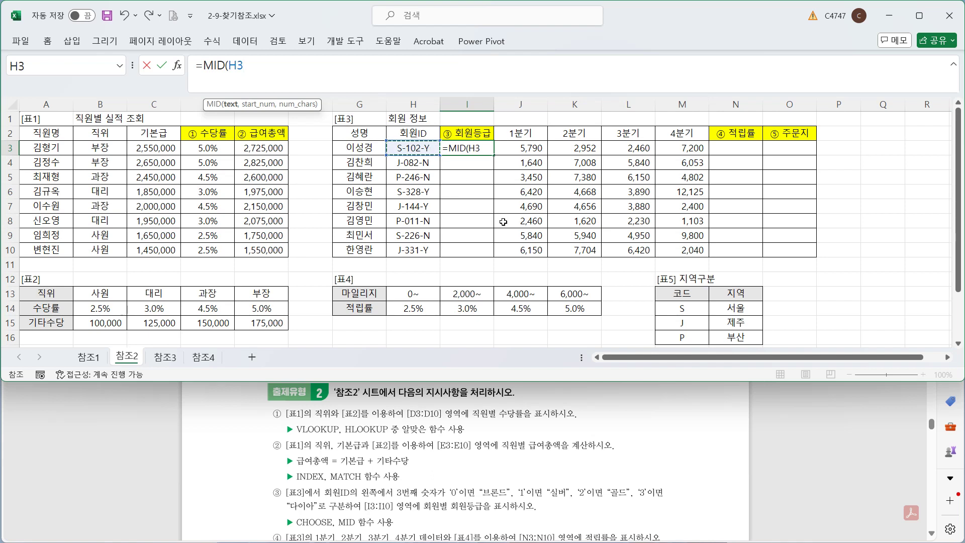
type(",3,1")
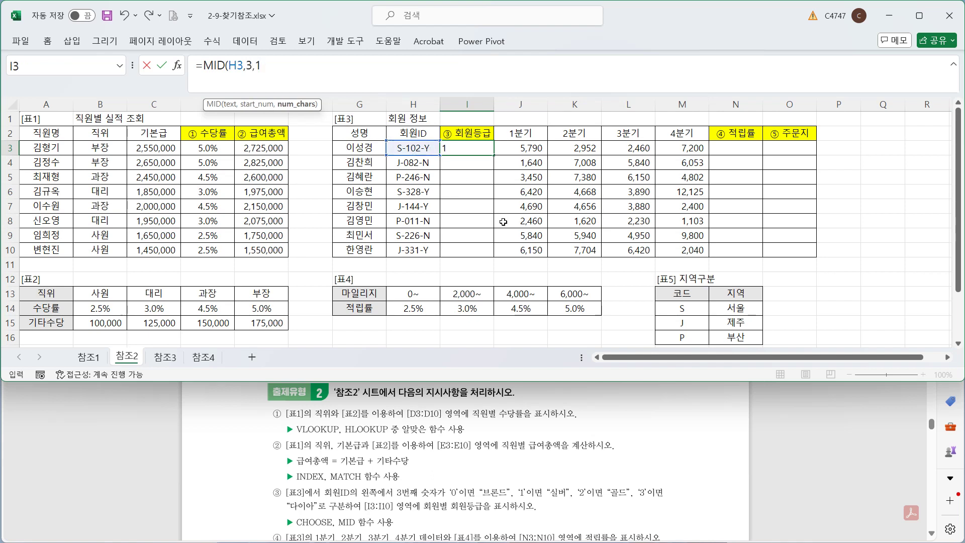
type(")")
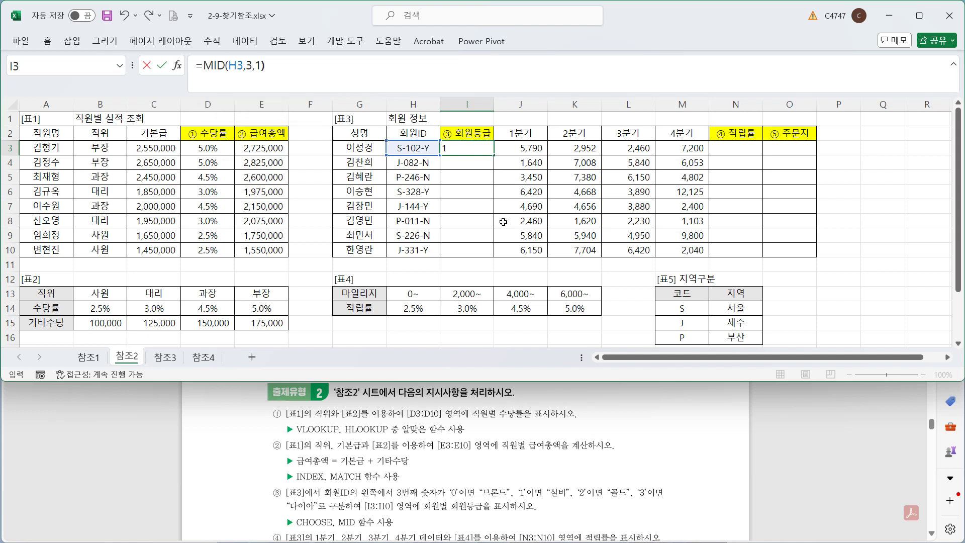
key("Return")
Fill the MID formula from I3 down to I10.
left_click(485, 151)
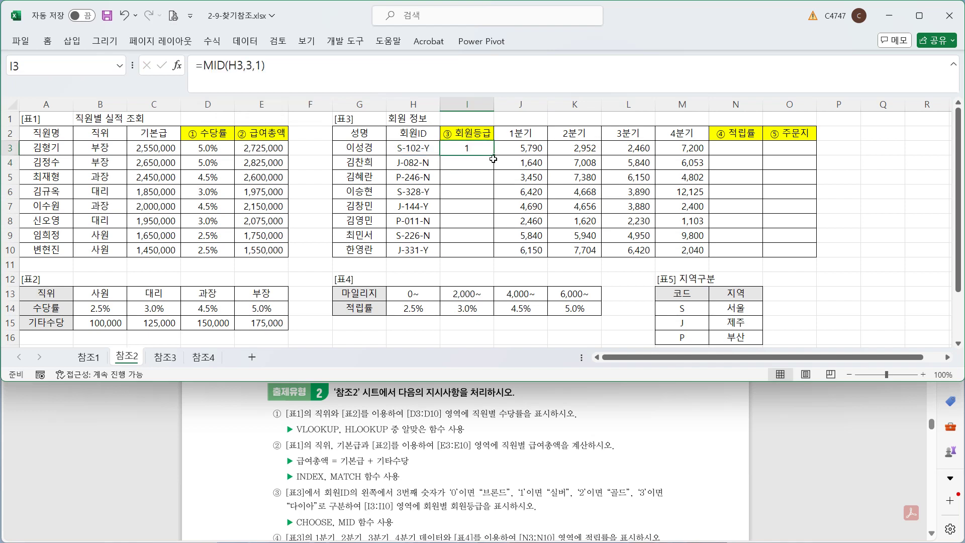
double_click(493, 156)
left_click(481, 163)
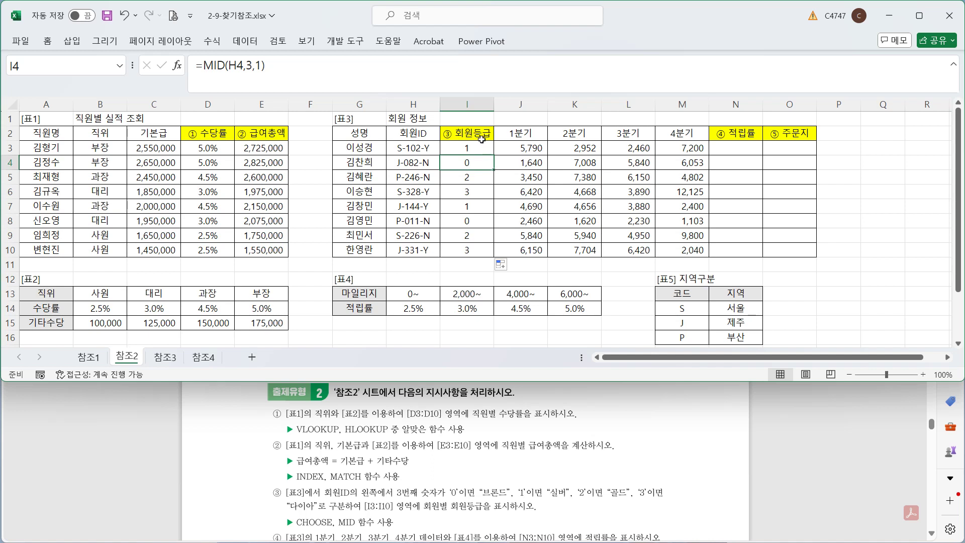
Append +1 to the MID formula in I3 and fill it down to I10.
left_click(459, 146)
left_click(301, 69)
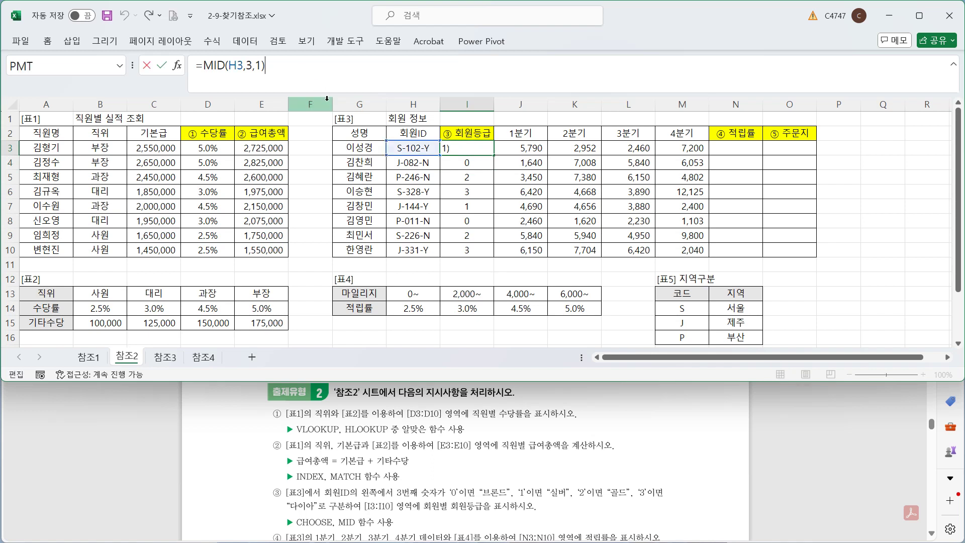
type("+1")
key("ctrl+Return")
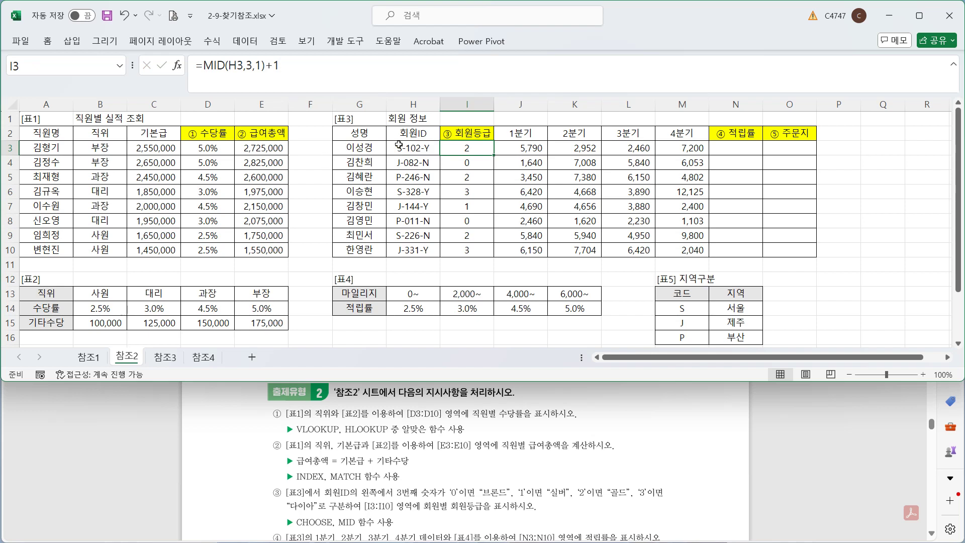
left_click_drag(498, 155, 495, 252)
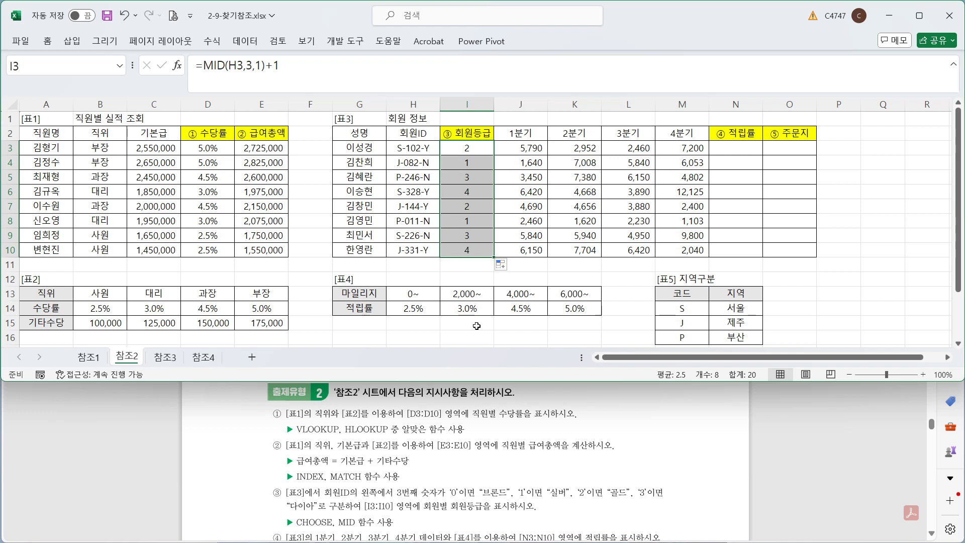
Wrap the I3 formula in CHOOSE, using MID(H3,3,1)+1 as the index number.
left_click(461, 150)
left_click(211, 64)
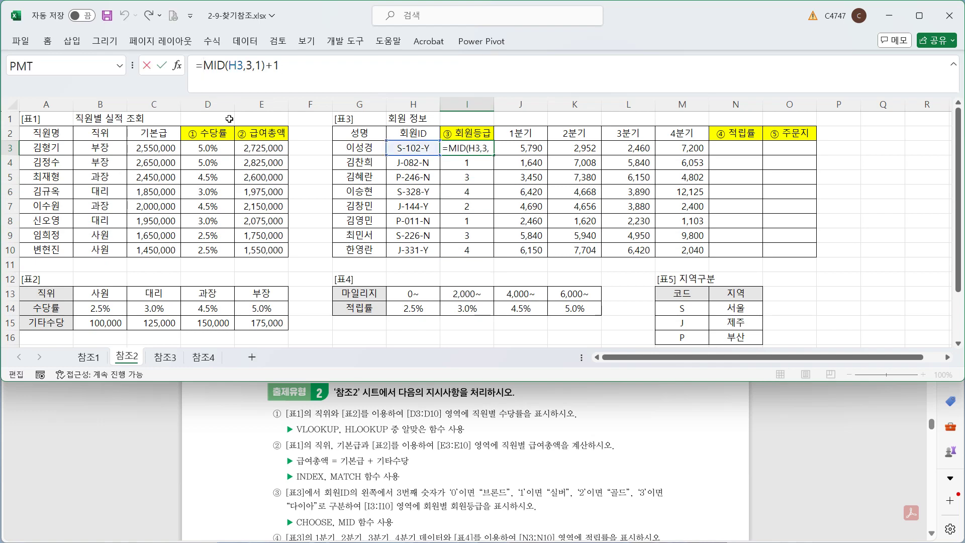
type("choo")
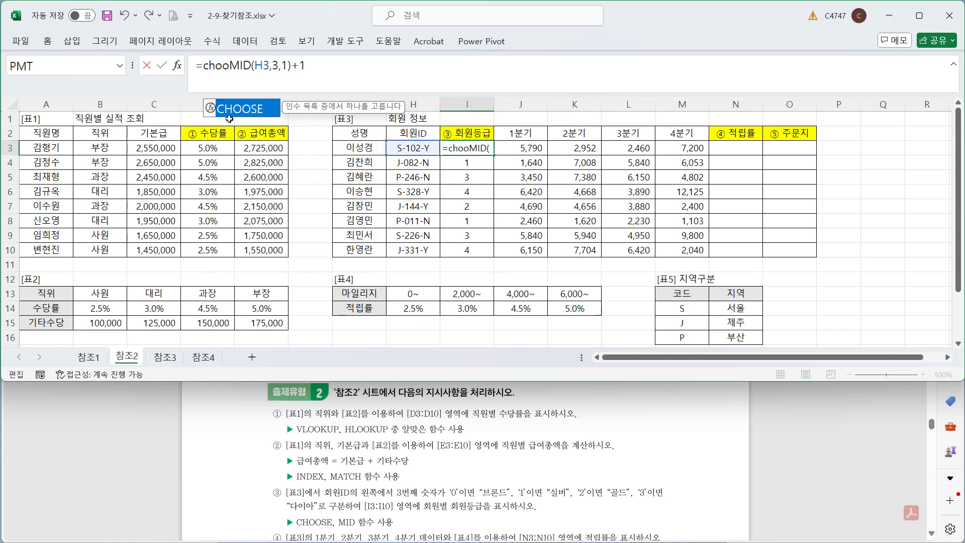
key("Tab")
left_click_drag(262, 66, 375, 68)
left_click(377, 69)
type(",")
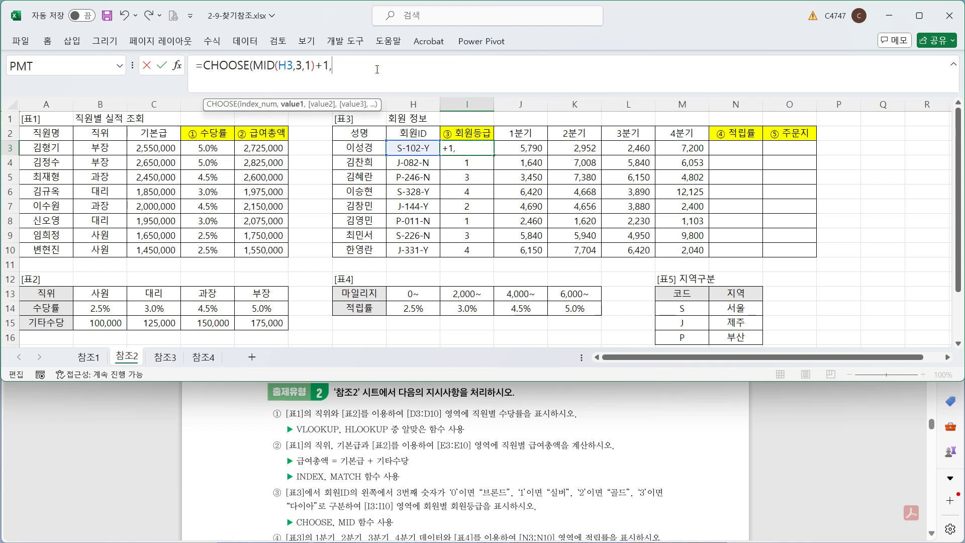
Complete the I3 CHOOSE formula with the values "브론드","실버","골드","다이아" and fill it down to I10.
type("\"브론드\",\"실")
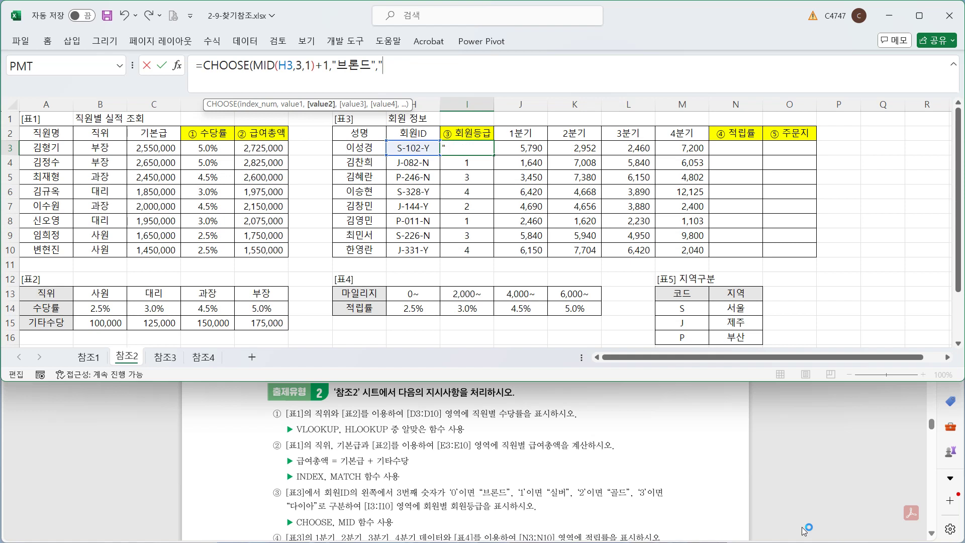
type("버\",\"골드\"")
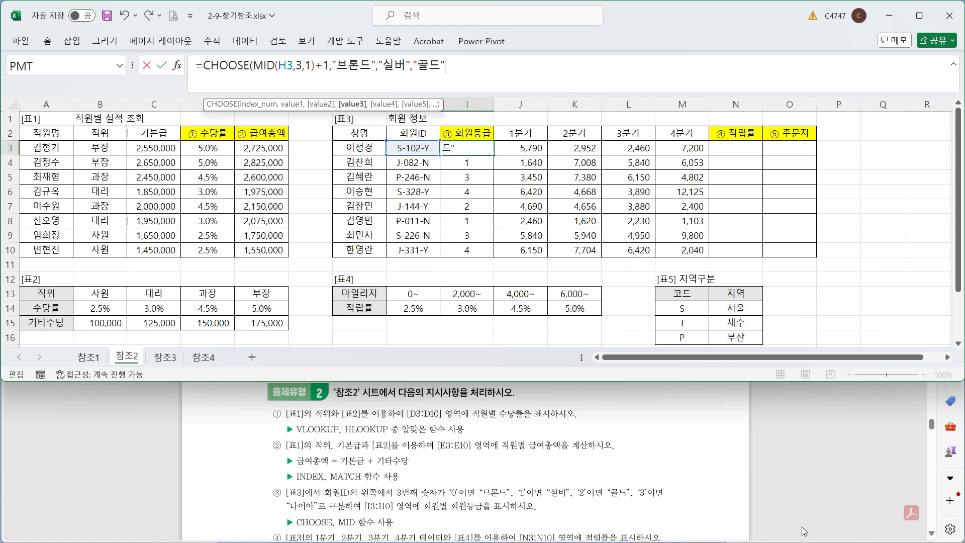
type(",\"")
type("다이아\"")
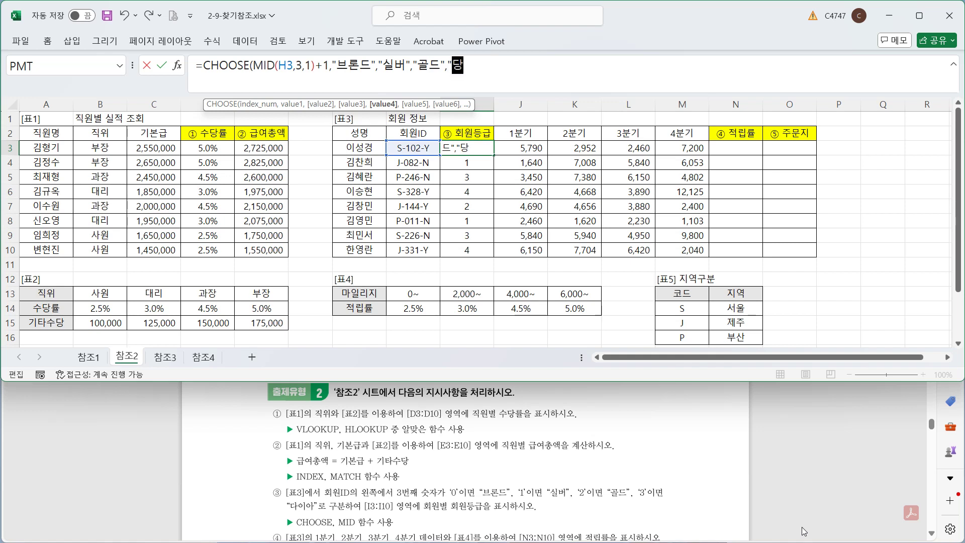
type(")")
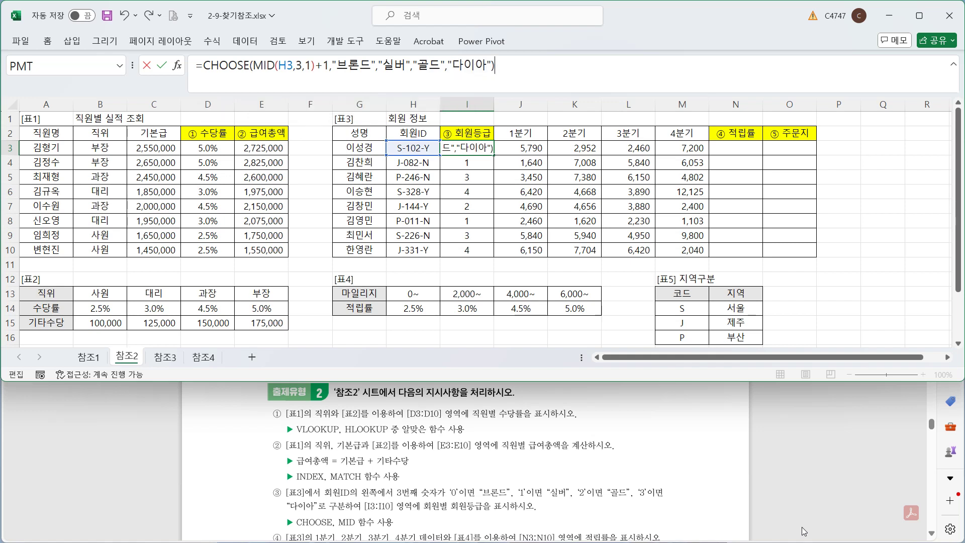
key("ctrl+Return")
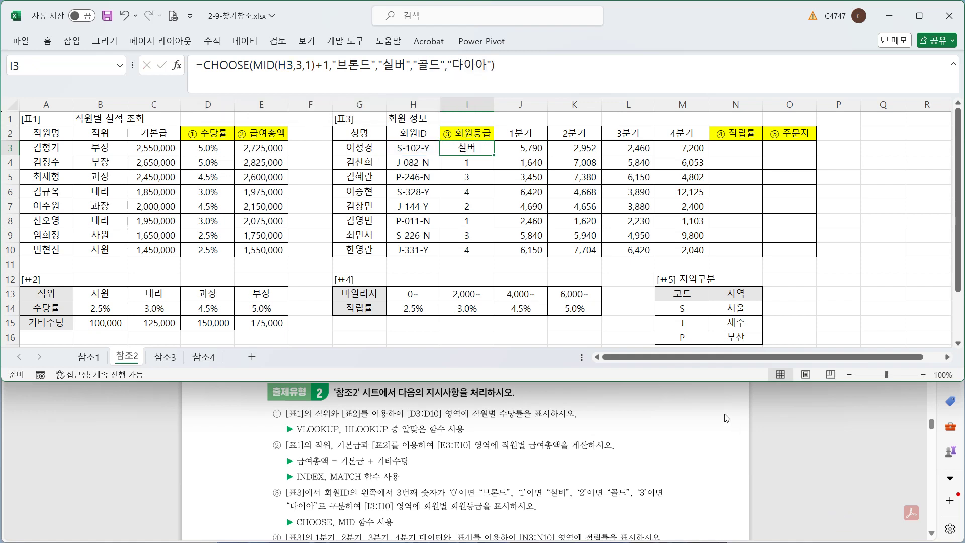
double_click(494, 156)
Examine the quarterly values in J3:M3 and the accrual-rate and mileage rows H14:K14 and H13:K13 of 표4.
left_click(742, 149)
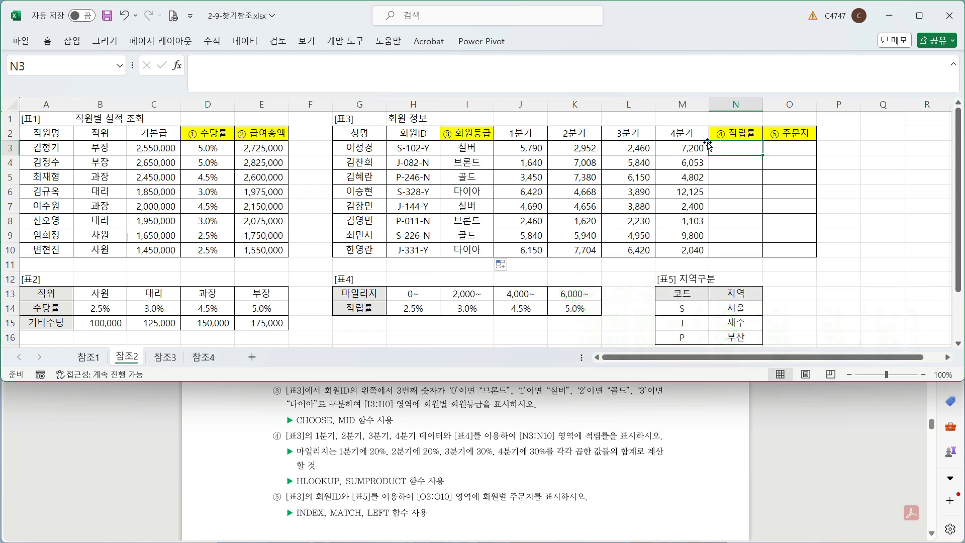
left_click(541, 149)
left_click_drag(542, 149, 663, 153)
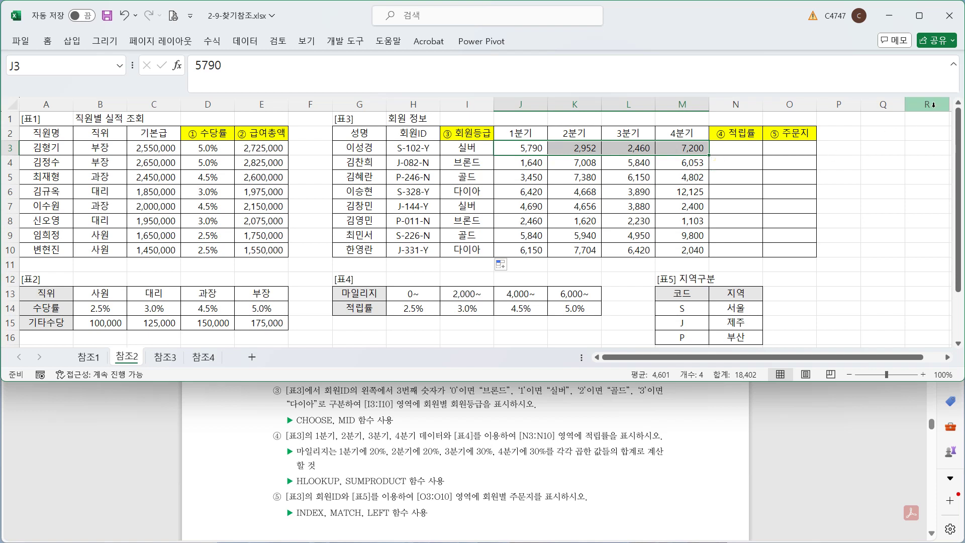
left_click(409, 309)
left_click_drag(409, 308, 573, 308)
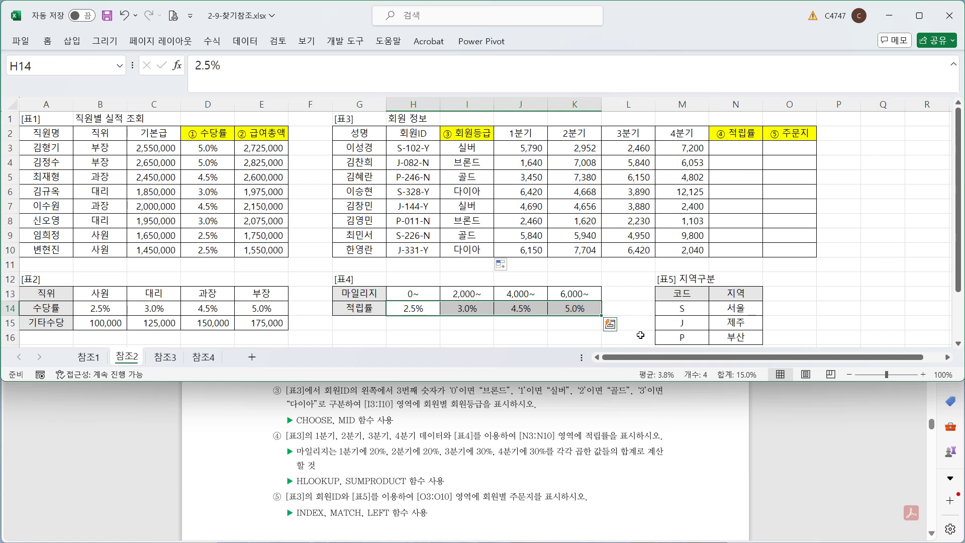
left_click_drag(419, 293, 574, 294)
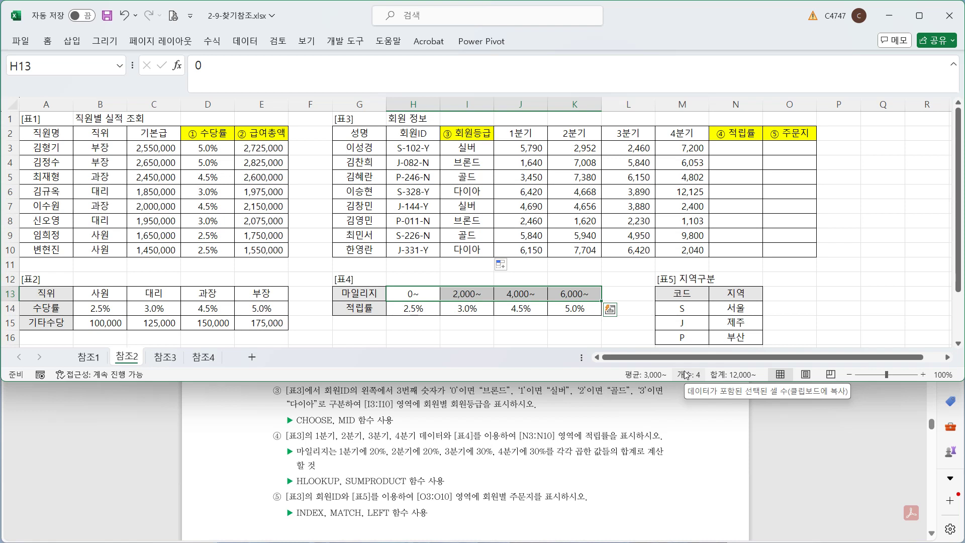
Begin a SUMPRODUCT formula in N3 with the quarterly range J3:M3 as its first array.
left_click(747, 151)
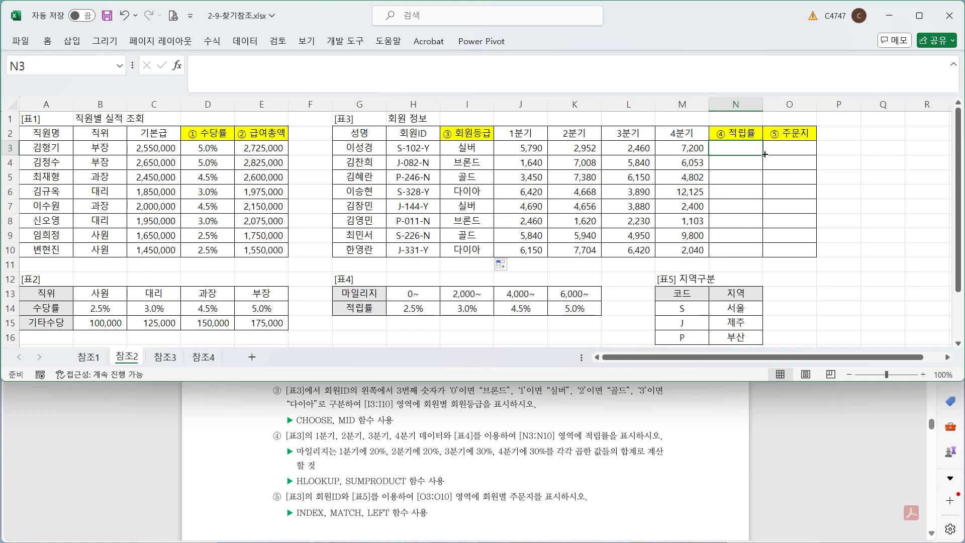
left_click(761, 67)
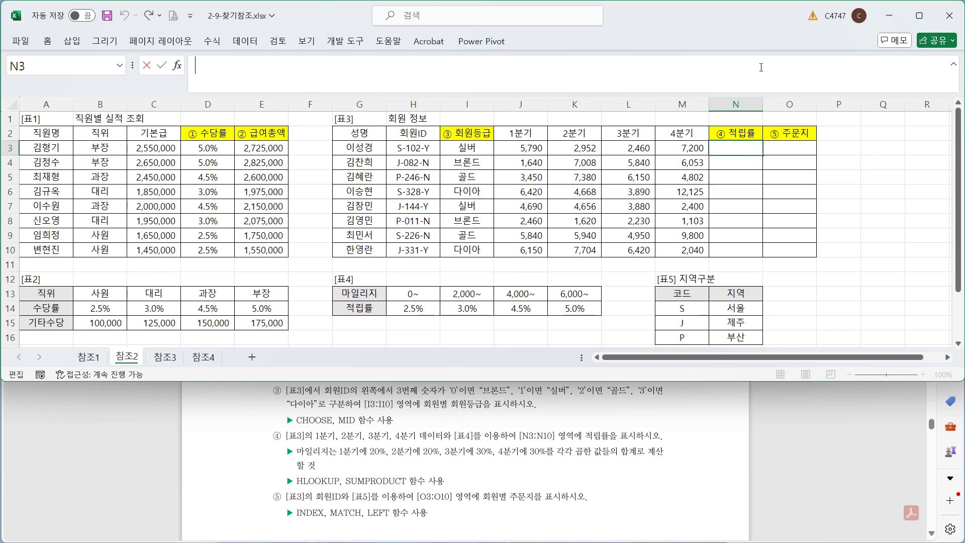
type("=sum")
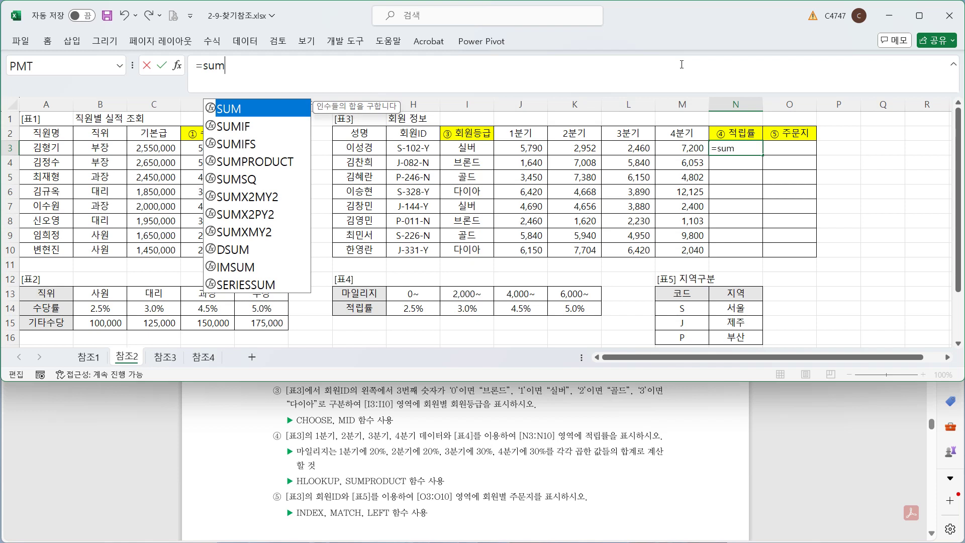
double_click(281, 165)
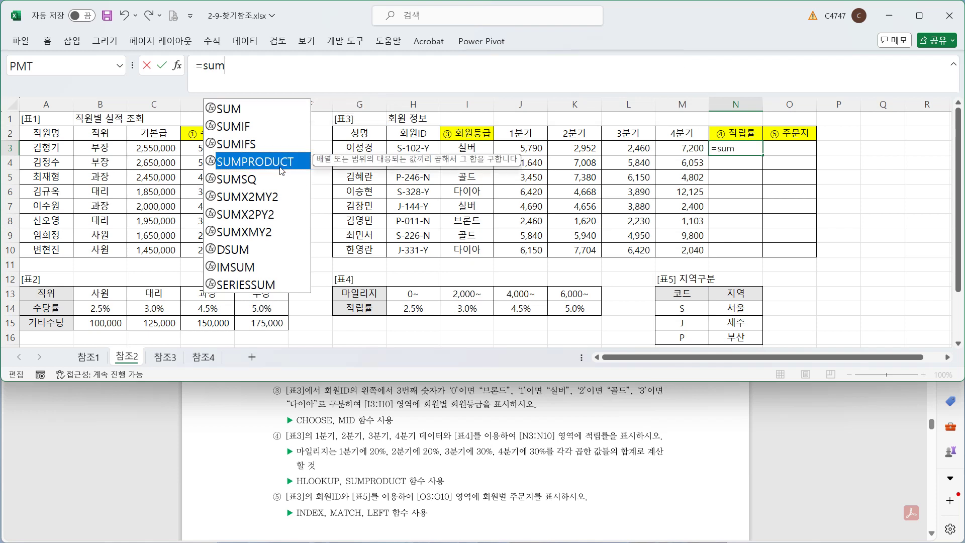
left_click(528, 154)
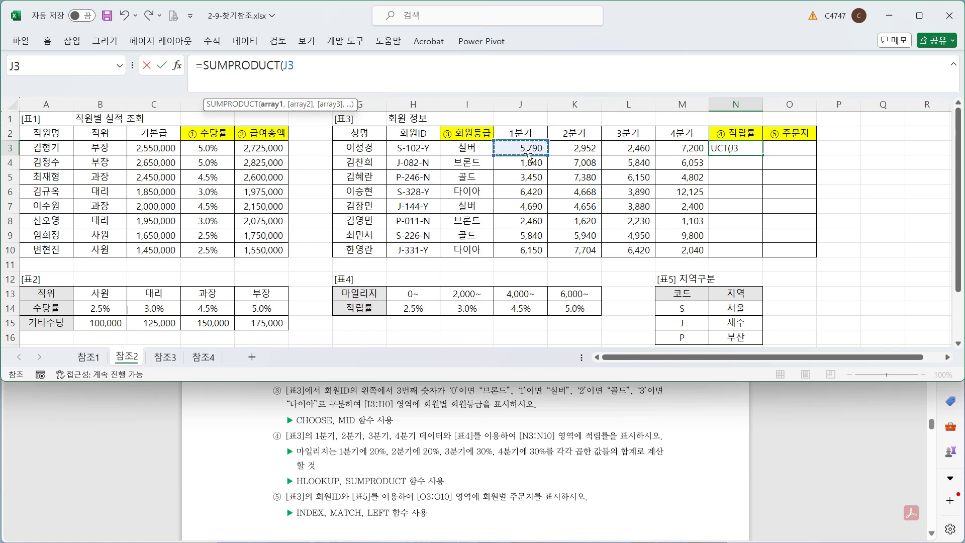
left_click_drag(526, 151, 675, 153)
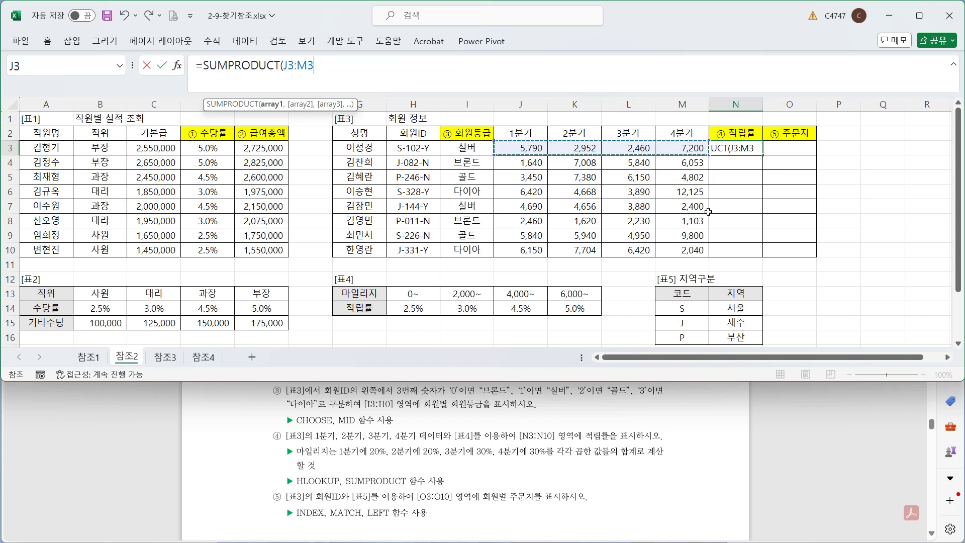
type(",")
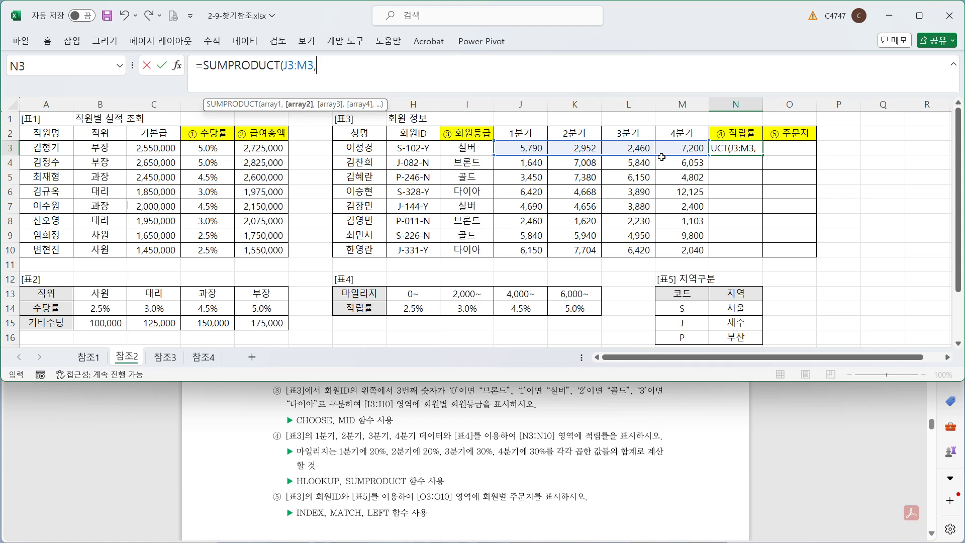
Add a placeholder array constant {값 , 값} as the second SUMPRODUCT array in N3, separating its values with a comma.
left_click(438, 74)
type("값")
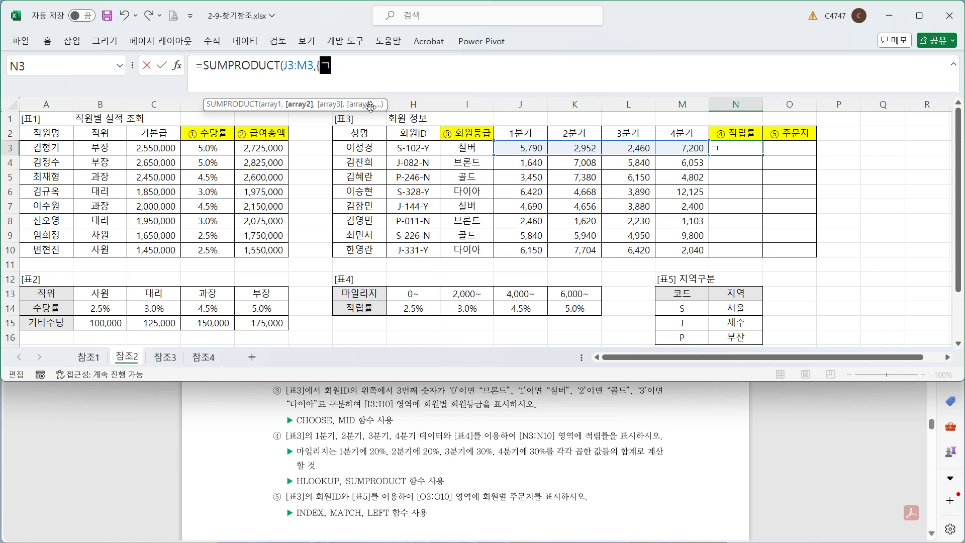
type(" 값 }")
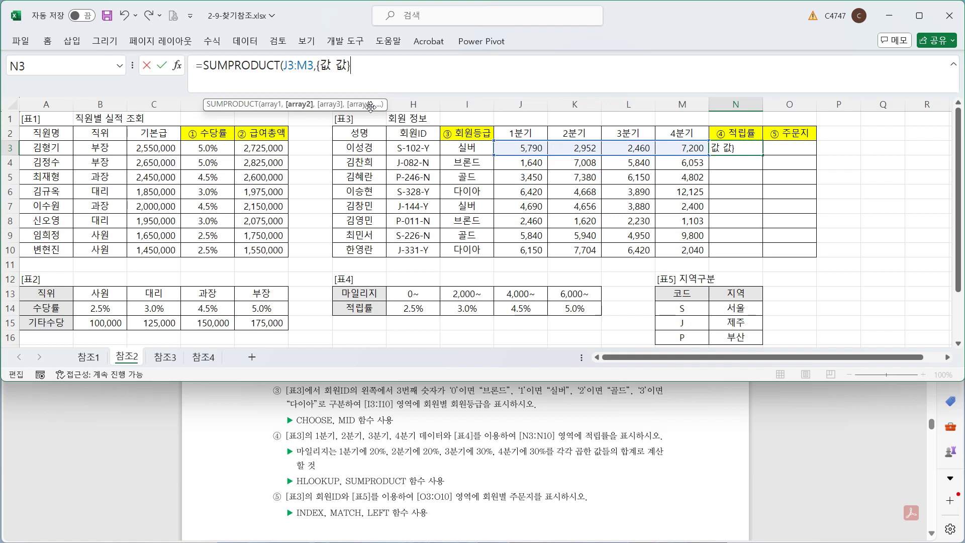
left_click_drag(321, 65, 345, 66)
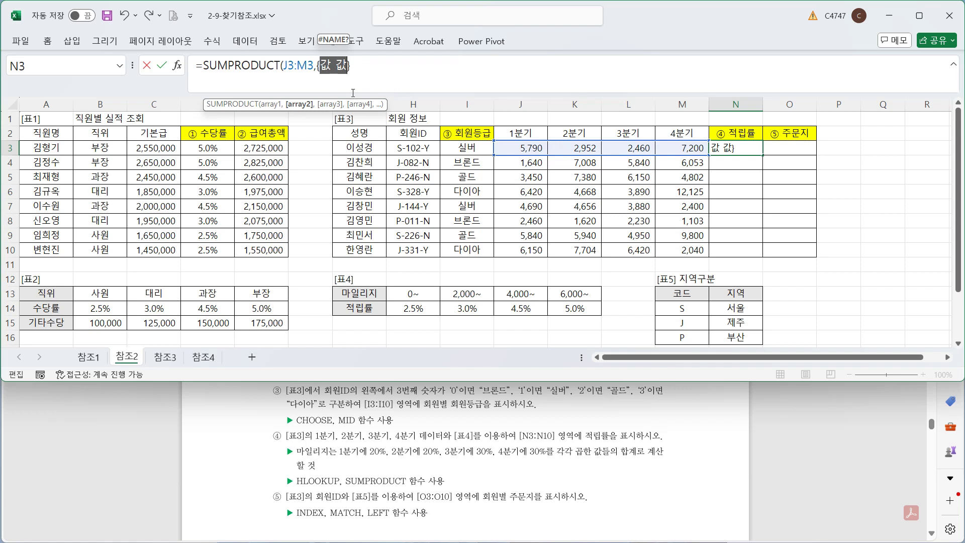
left_click(332, 66)
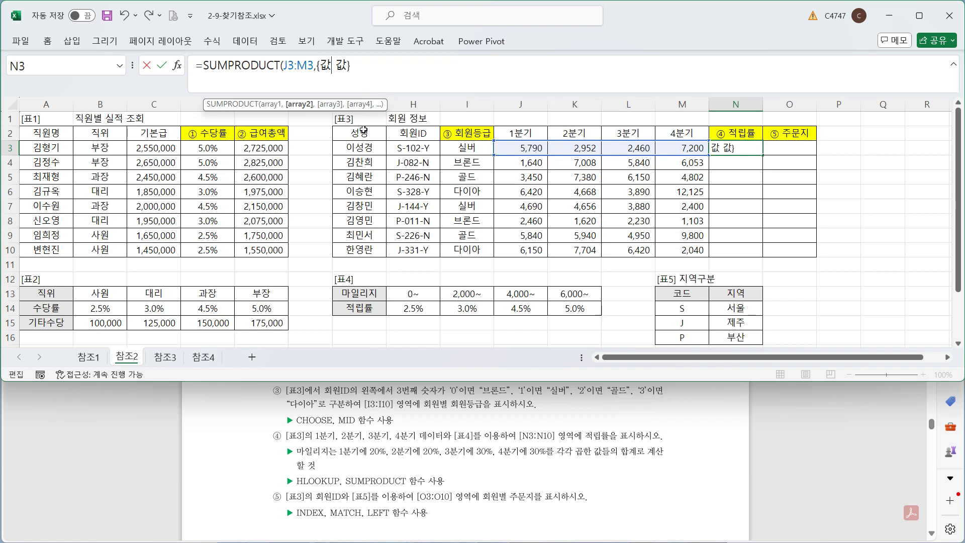
type(";")
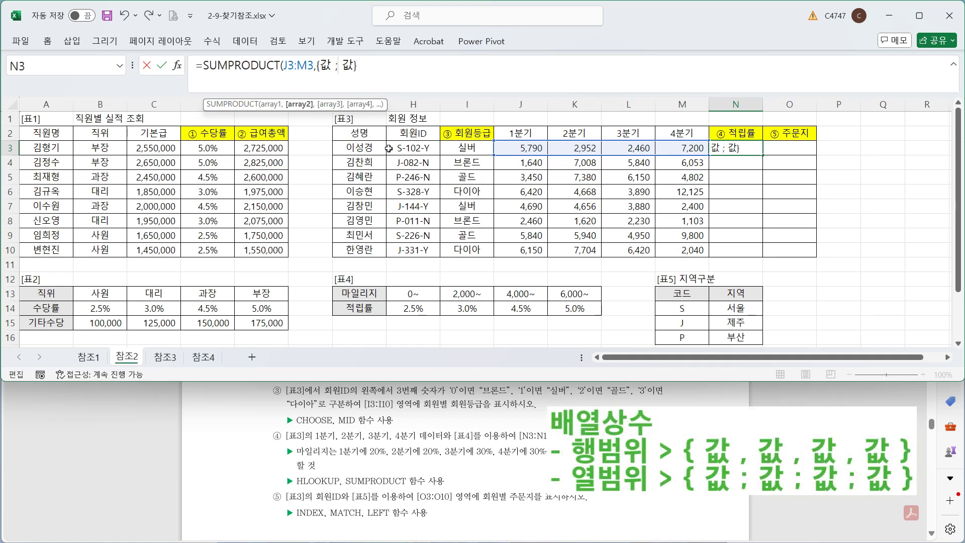
key("BackSpace")
type(",")
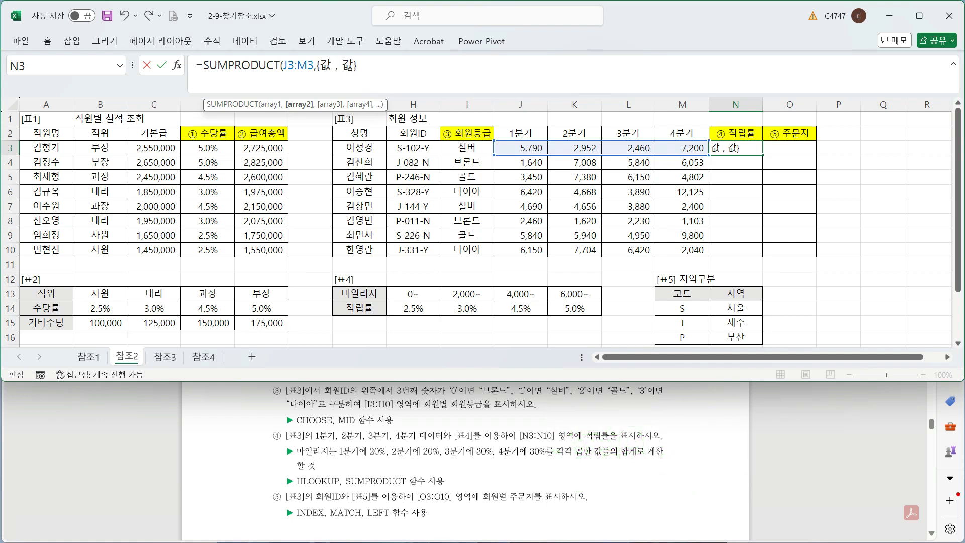
Replace the placeholders in the N3 array constant with 0.2,0.2,0.3,0.3 and close the SUMPRODUCT function.
left_click_drag(354, 66, 319, 65)
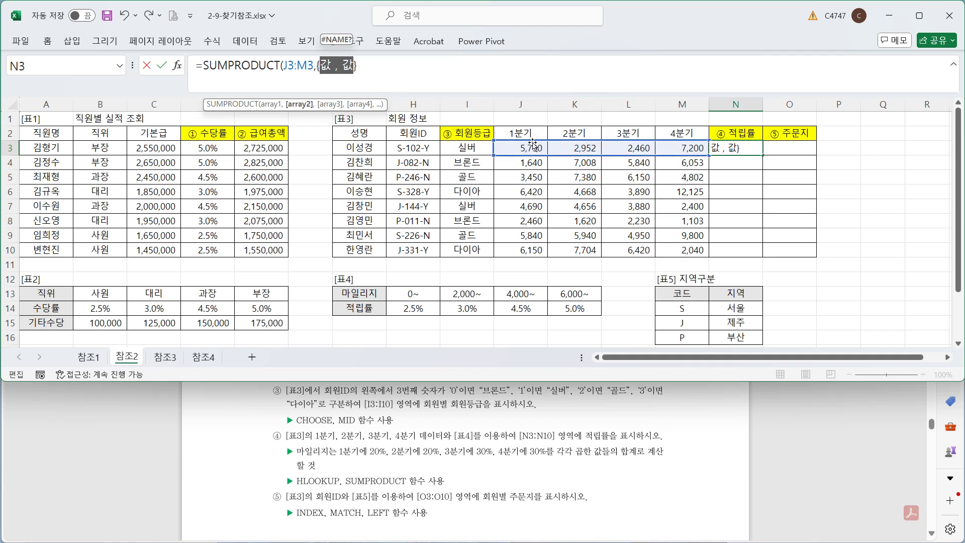
type("0.2")
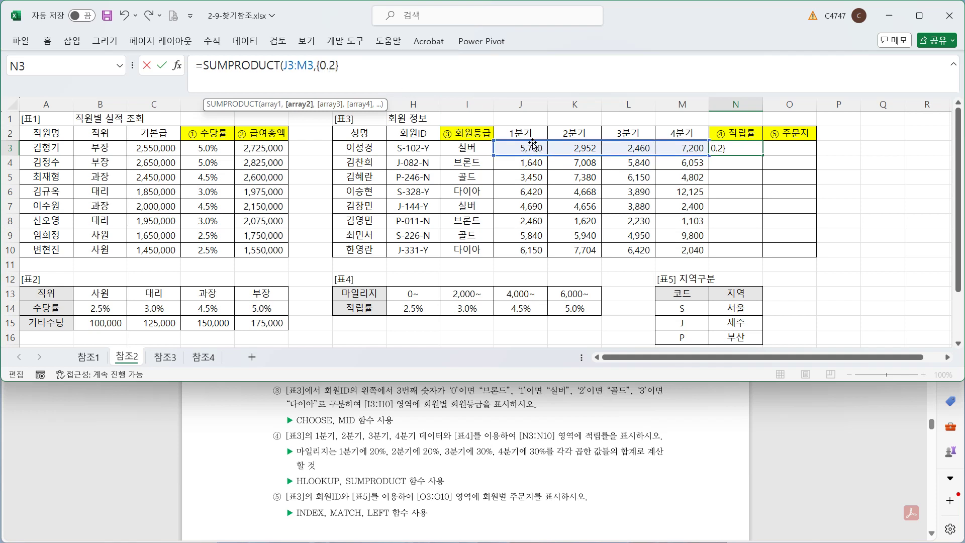
type(",0.2,0.3,0.3")
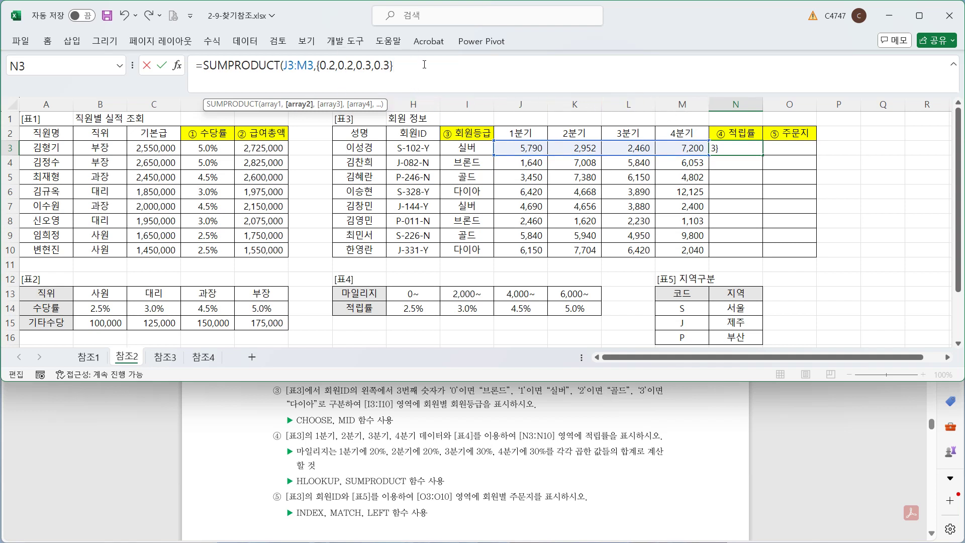
type(")")
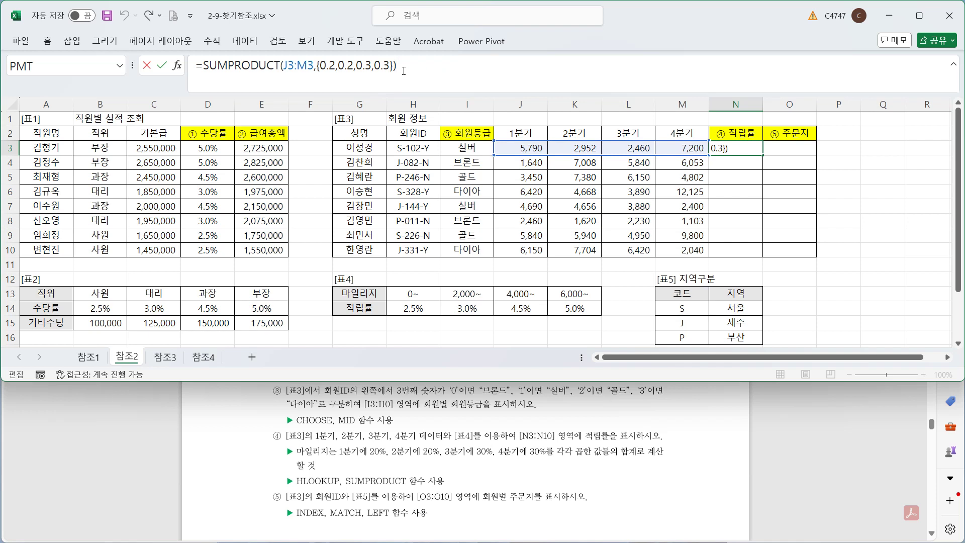
left_click_drag(400, 66, 206, 77)
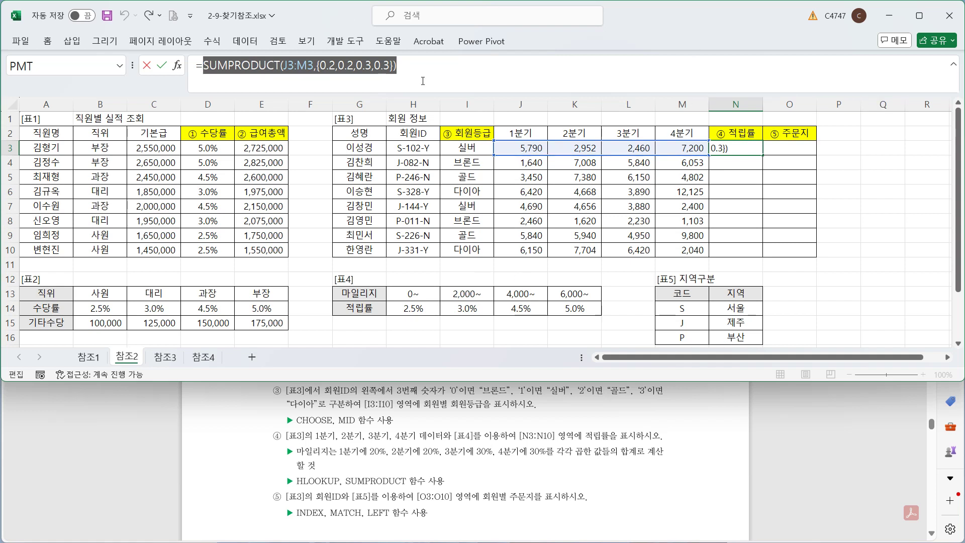
left_click(421, 69)
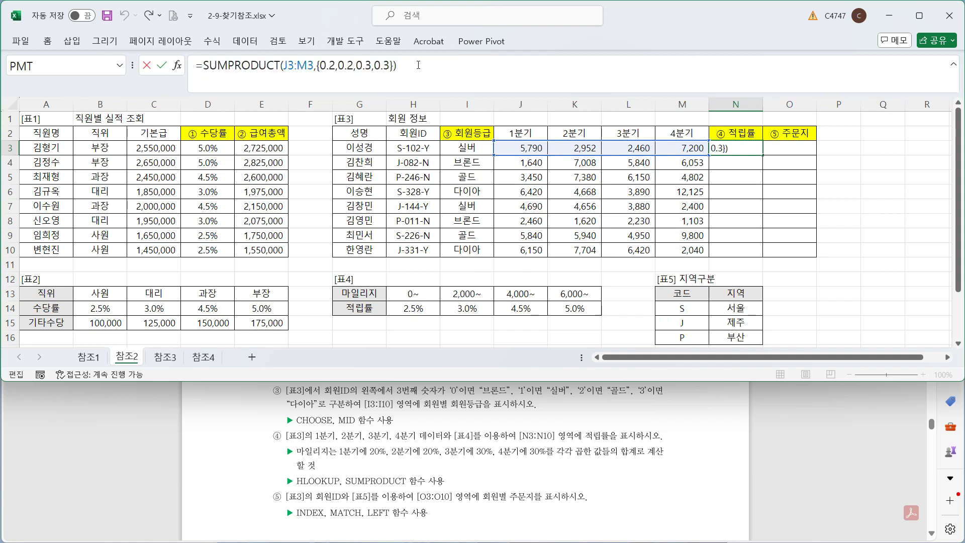
Wrap the SUMPRODUCT expression in N3 in an HLOOKUP function so that it serves as the lookup value.
left_click(202, 65)
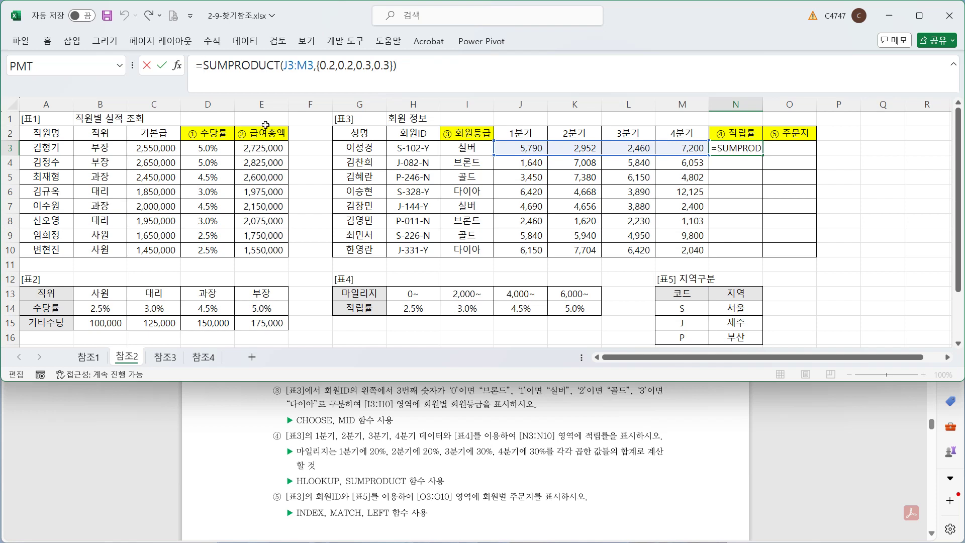
type("ㅗ")
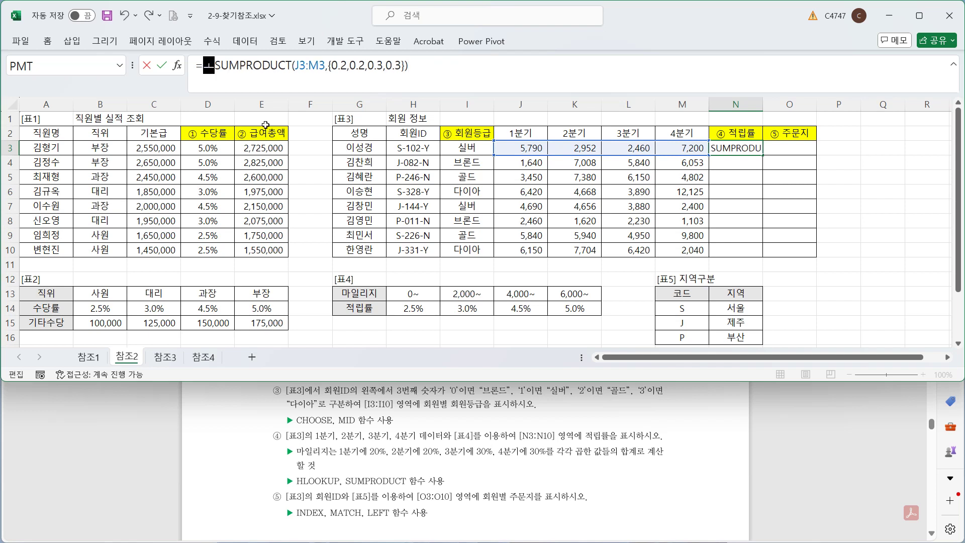
key("BackSpace")
type("HL")
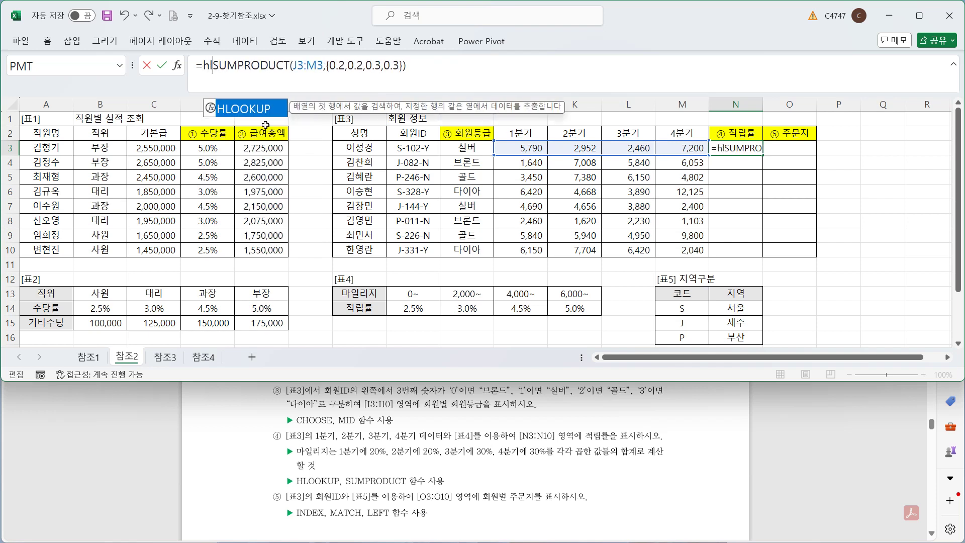
key("Tab")
left_click_drag(267, 66, 489, 64)
left_click(490, 64)
type(",")
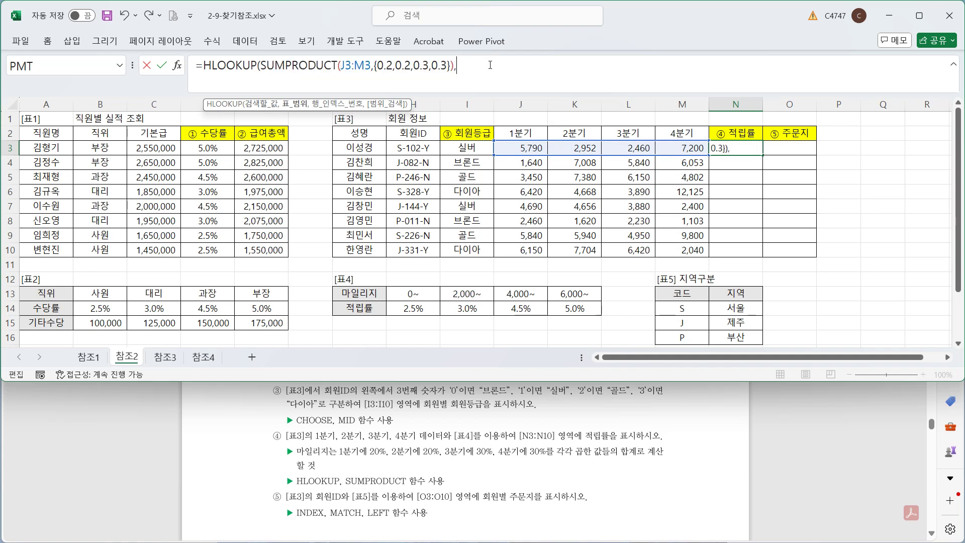
Give the N3 HLOOKUP the absolute table range $H$13:$K$14 and row index number 2.
left_click_drag(423, 293, 573, 305)
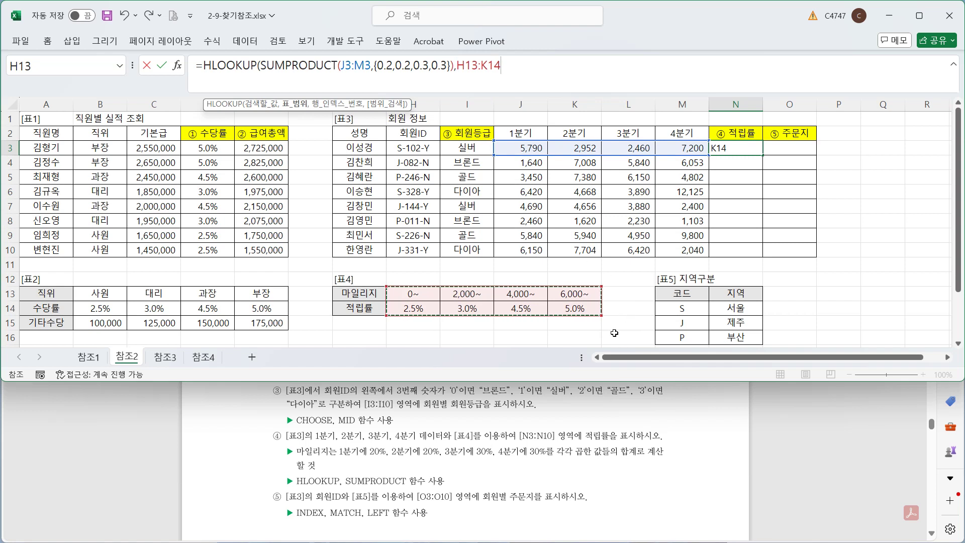
key("F4")
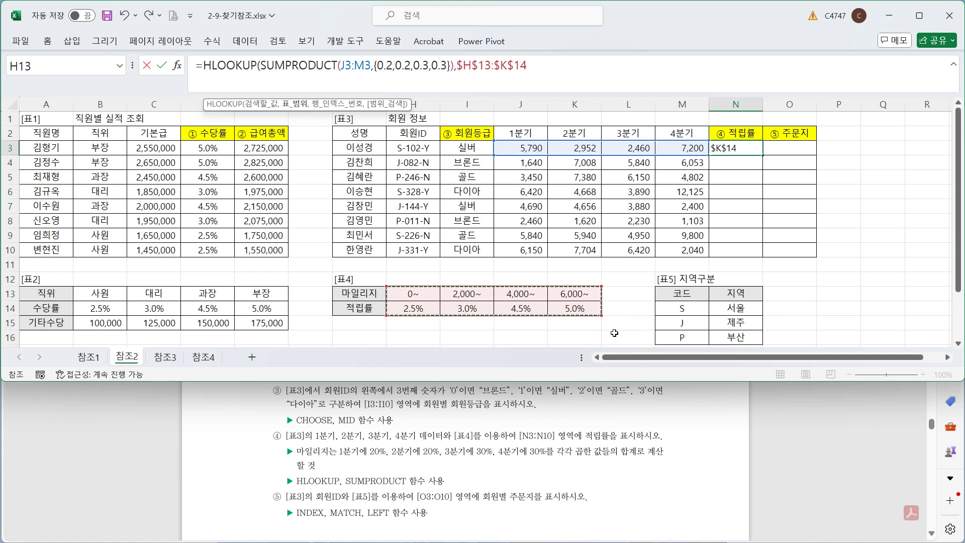
type(",")
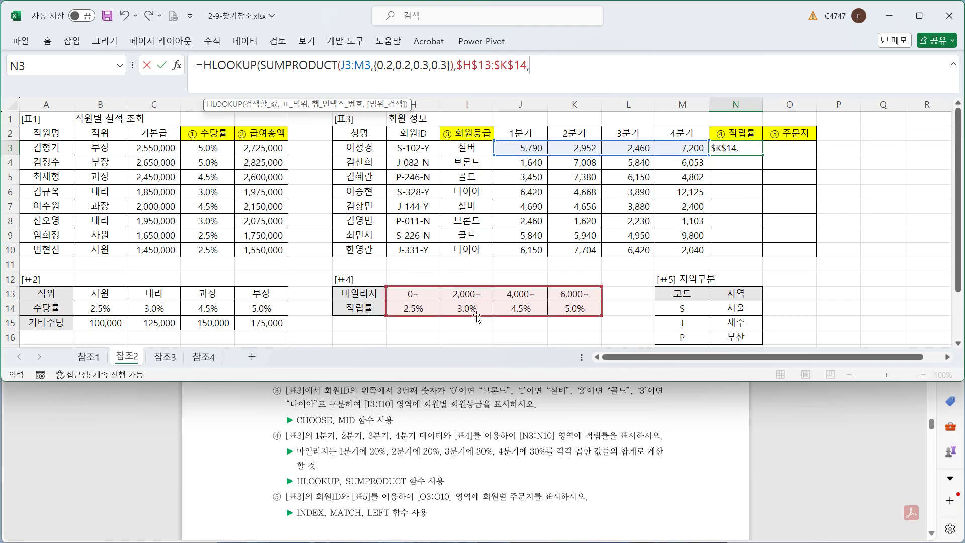
type("2,")
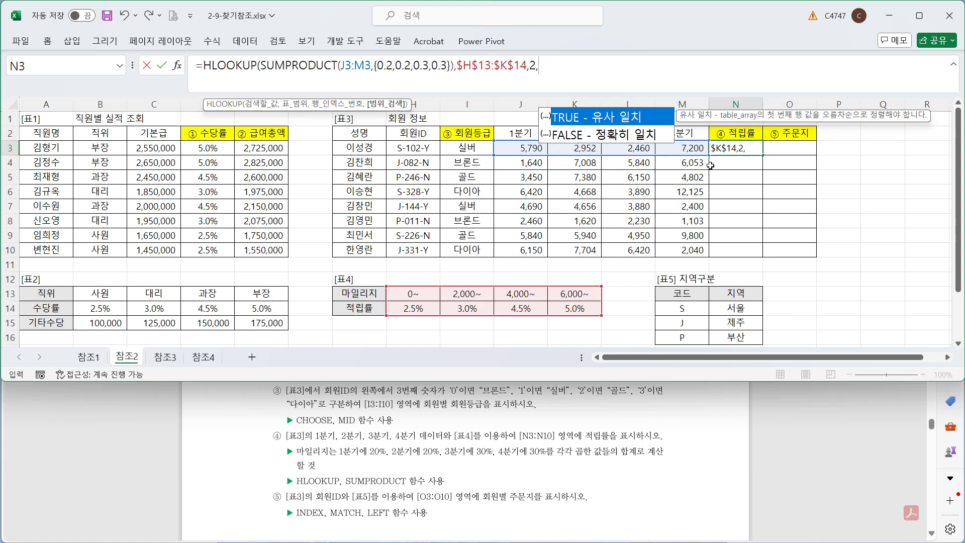
Copy the SUMPRODUCT expression from N3 and store the unfinished HLOOKUP formula as text with a leading apostrophe.
left_click_drag(260, 66, 454, 72)
key("ctrl+c")
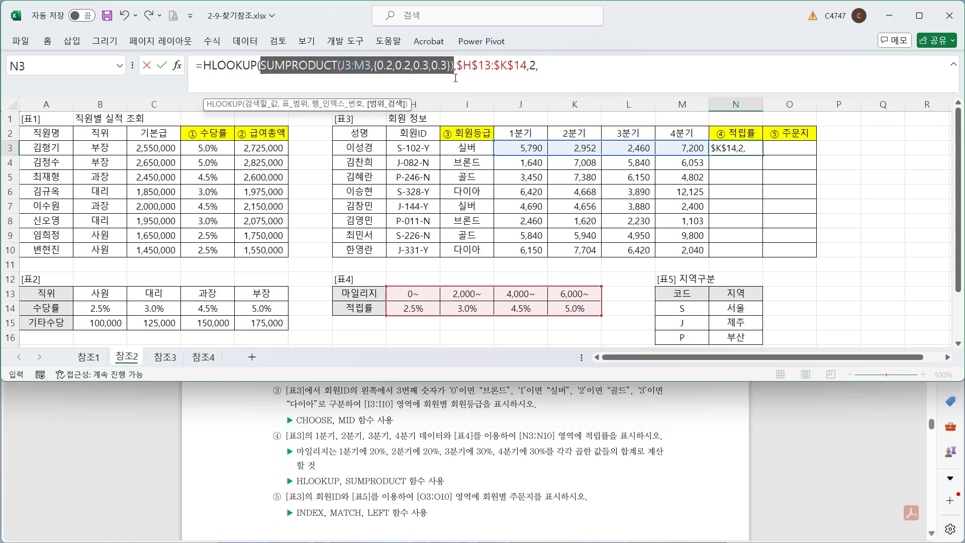
left_click(217, 71)
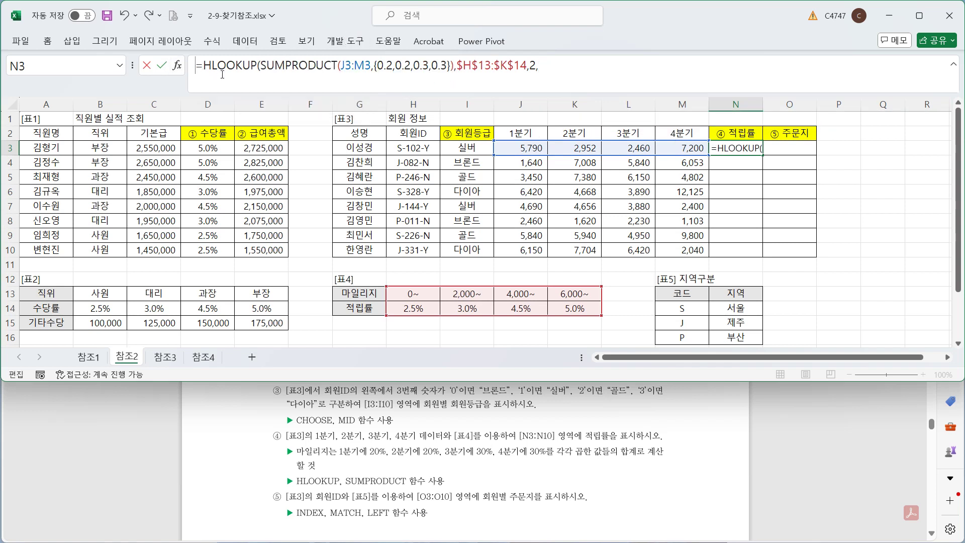
key("Delete")
key("Return")
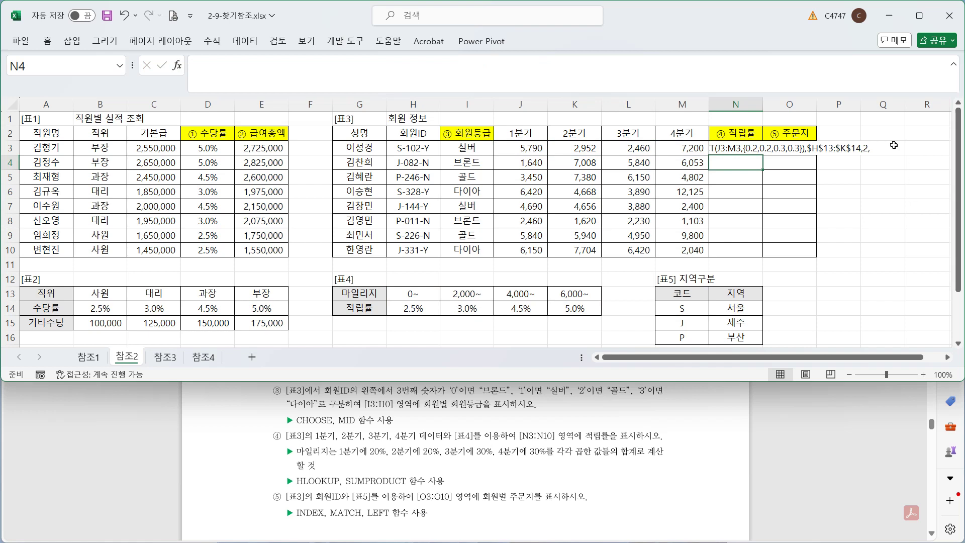
Enter the copied =SUMPRODUCT(J3:M3,{0.2,0.2,0.3,0.3}) in Q3 and fill it down to Q10 to check the mileage values.
left_click(879, 150)
double_click(880, 155)
type("=")
key("ctrl+v")
key("Return")
left_click(881, 149)
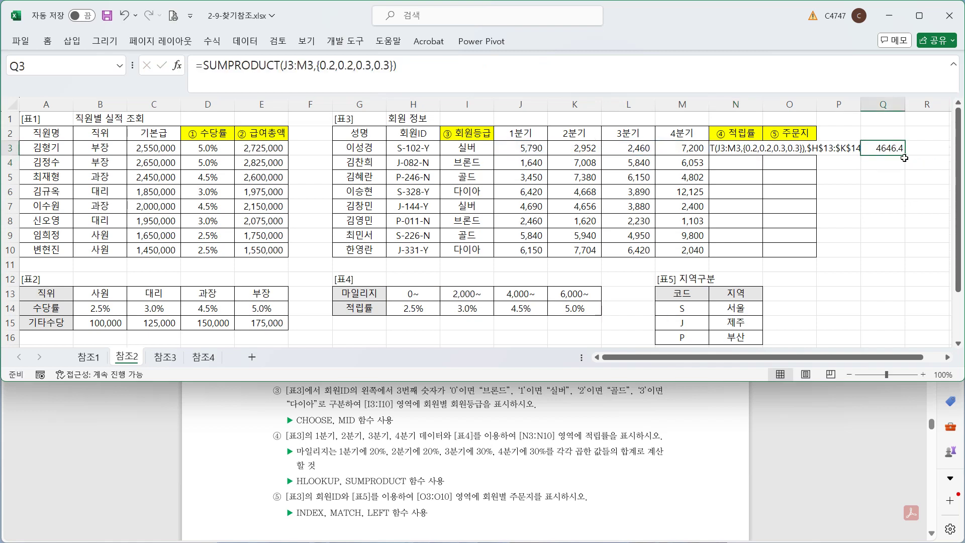
left_click_drag(905, 156, 905, 255)
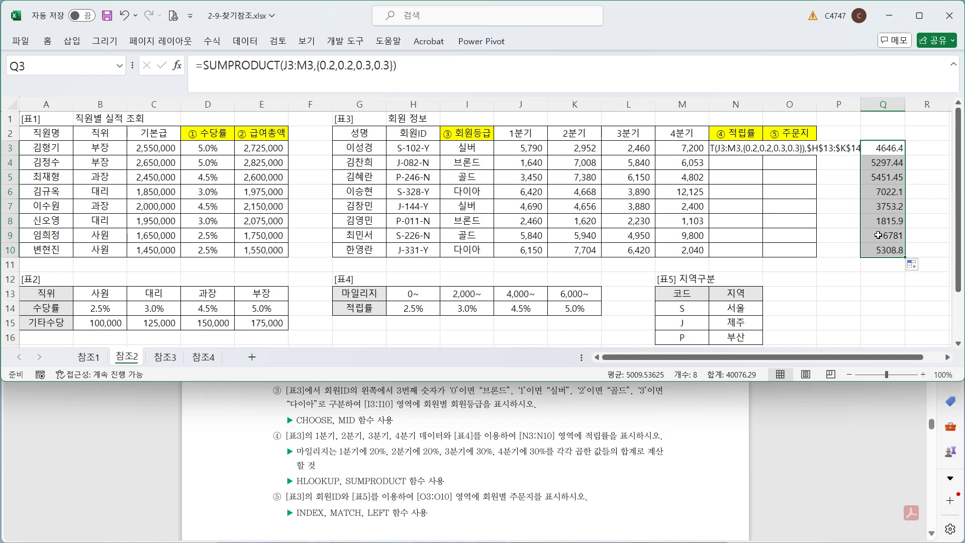
Remove the leading apostrophe from N3 to turn the stored text back into an HLOOKUP formula.
left_click(739, 149)
left_click(198, 65)
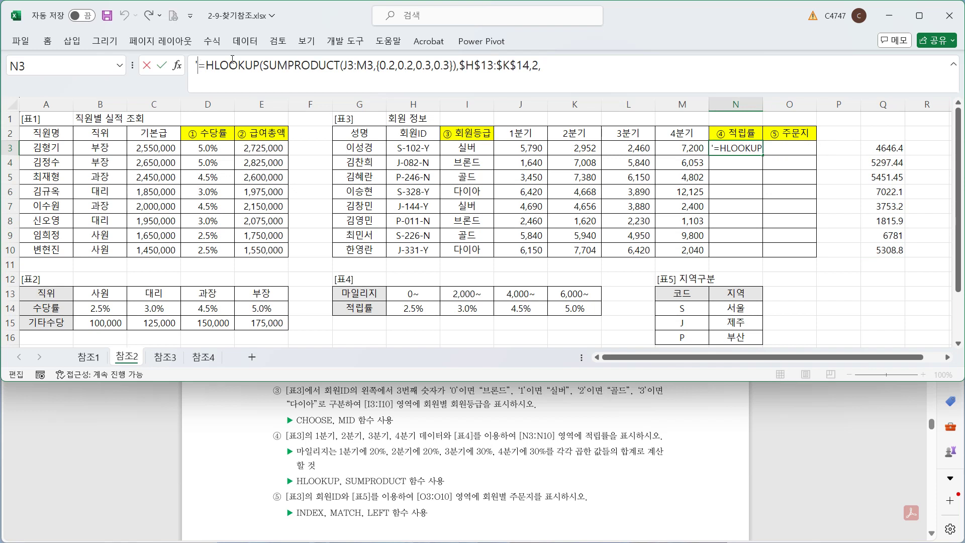
key("BackSpace")
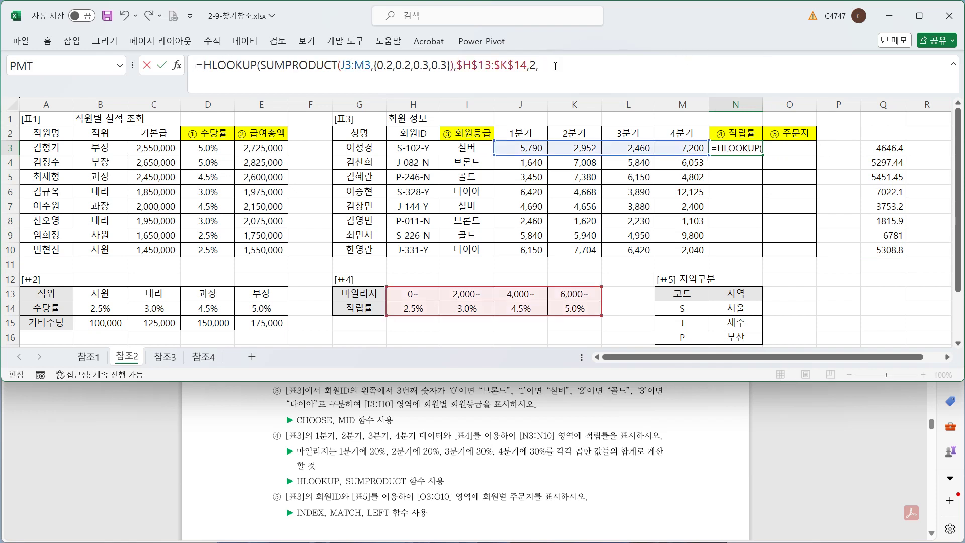
Complete the N3 HLOOKUP formula with TRUE for approximate match and fill it down to N10.
key("BackSpace")
type(",")
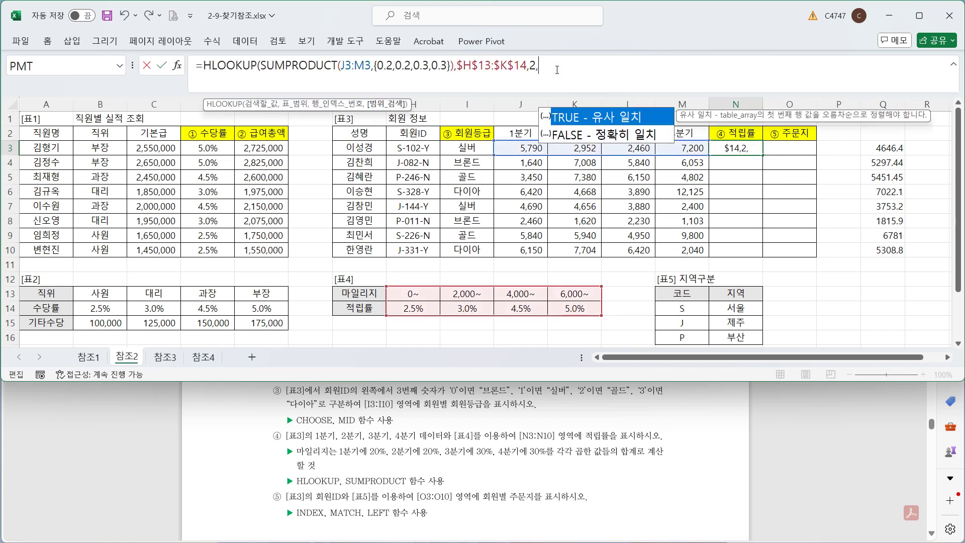
double_click(628, 119)
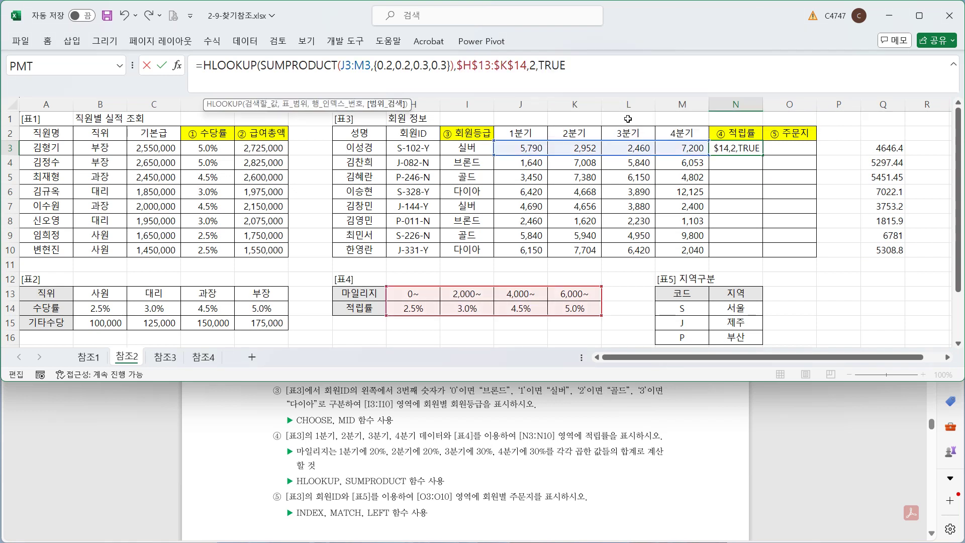
type(")")
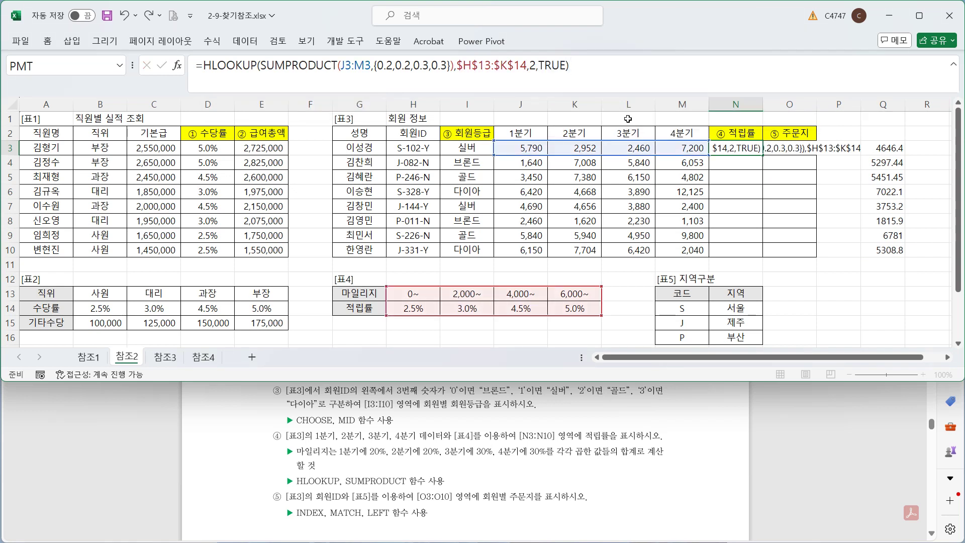
key("ctrl+Return")
left_click_drag(763, 157, 756, 253)
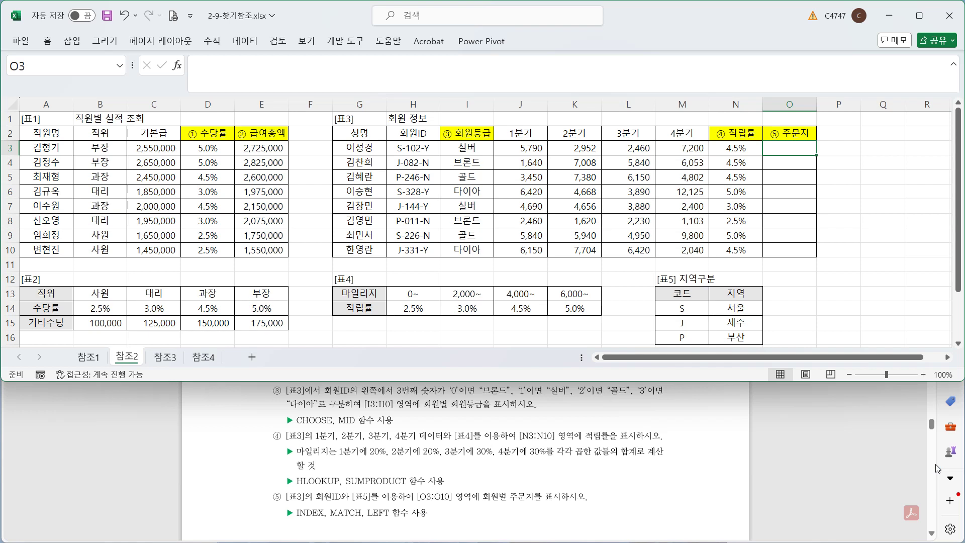
Enter =LEFT(H3,1) in O3 to extract the region code from the member ID and fill it down to O10.
left_click(705, 77)
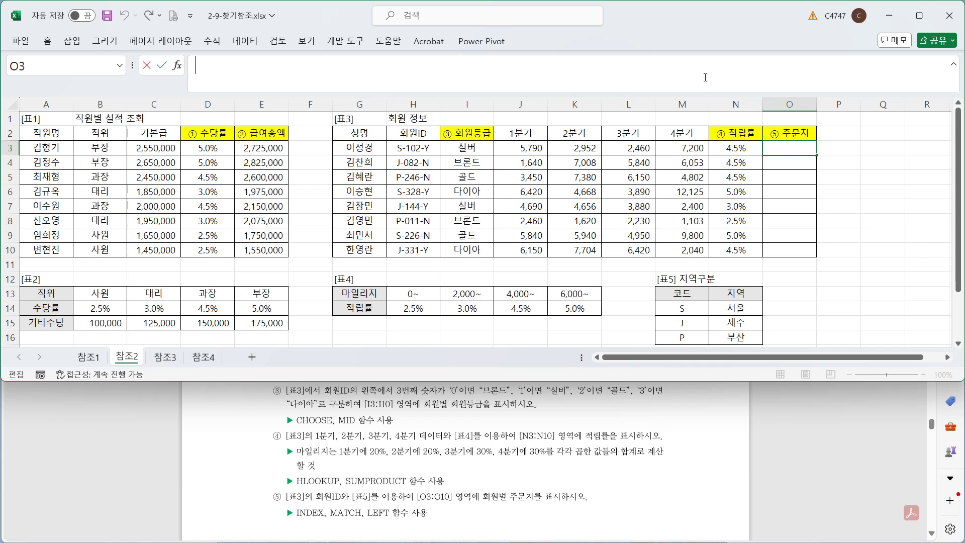
type("=LEFT(")
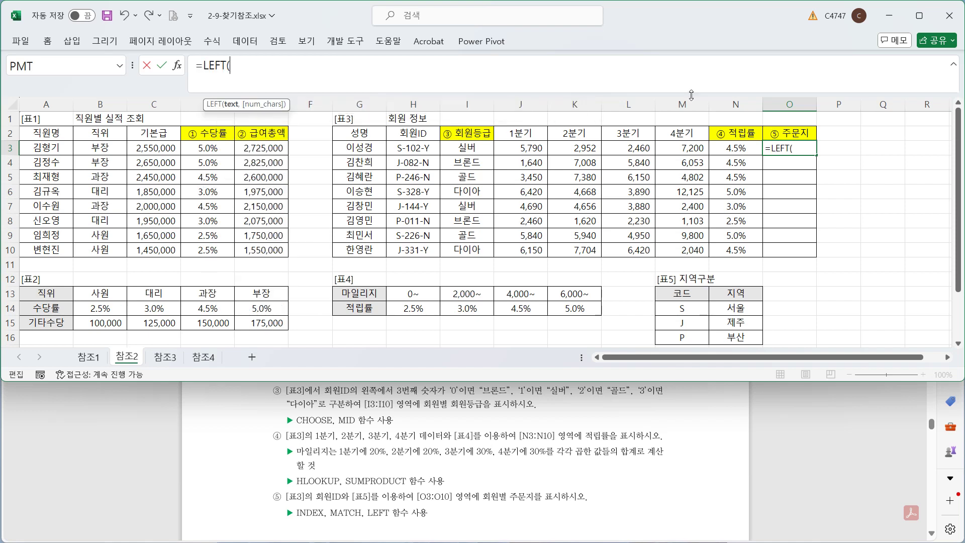
left_click(426, 148)
type(",1)")
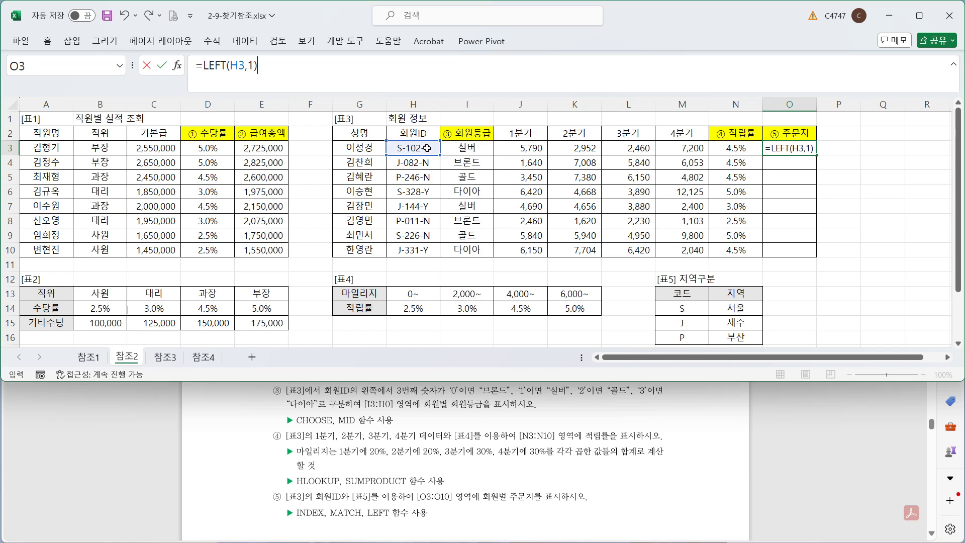
key("ctrl+Return")
left_click_drag(815, 156, 798, 253)
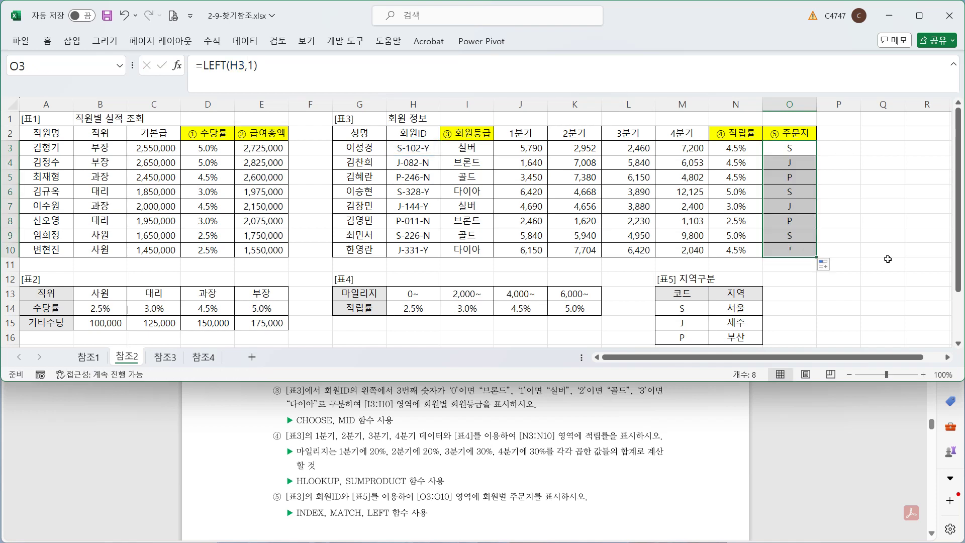
Wrap the LEFT(H3,1) expression in O3 in a MATCH function so it becomes the lookup value.
left_click(784, 149)
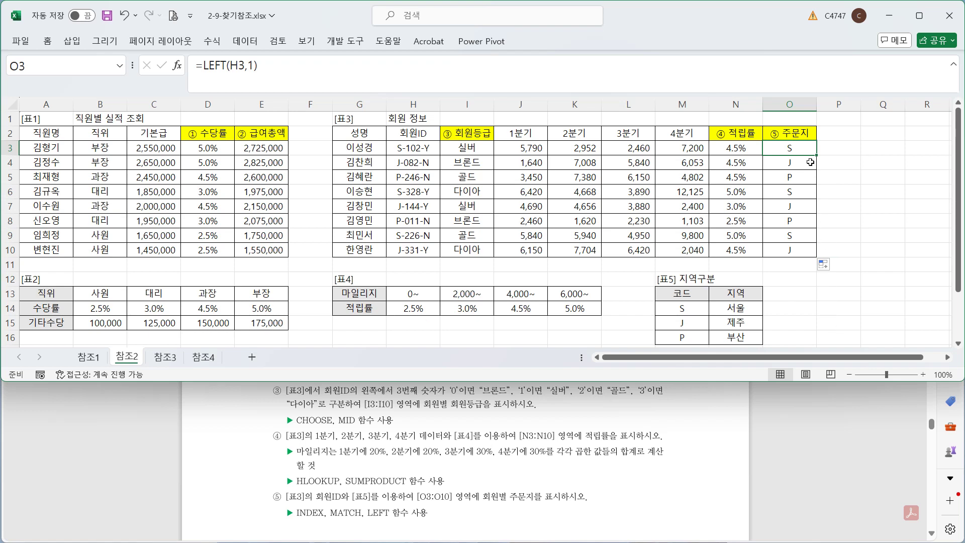
left_click_drag(204, 66, 258, 65)
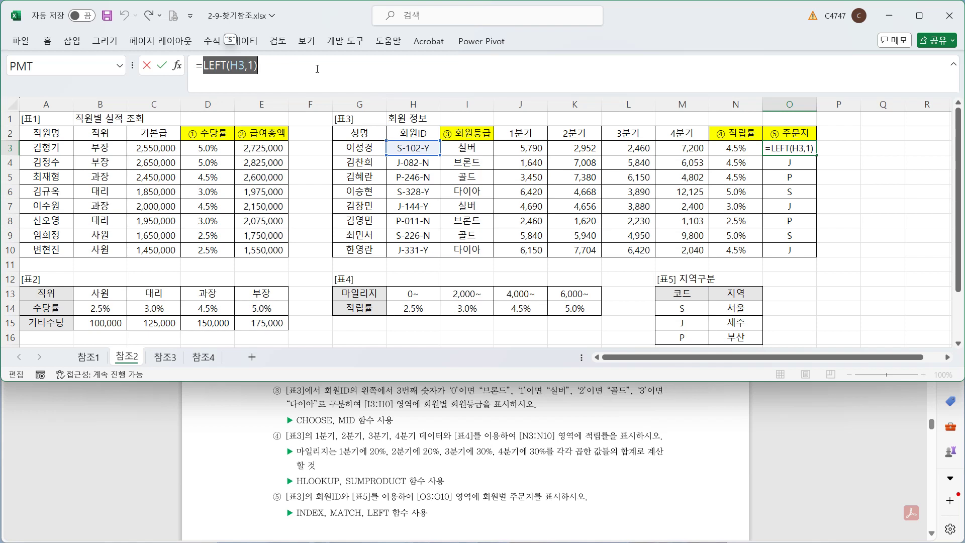
left_click(204, 66)
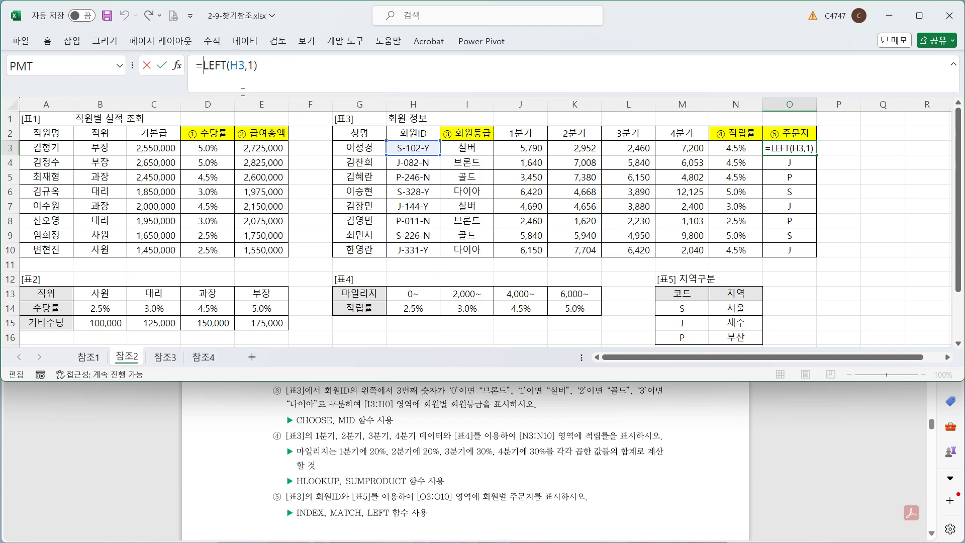
type("ma")
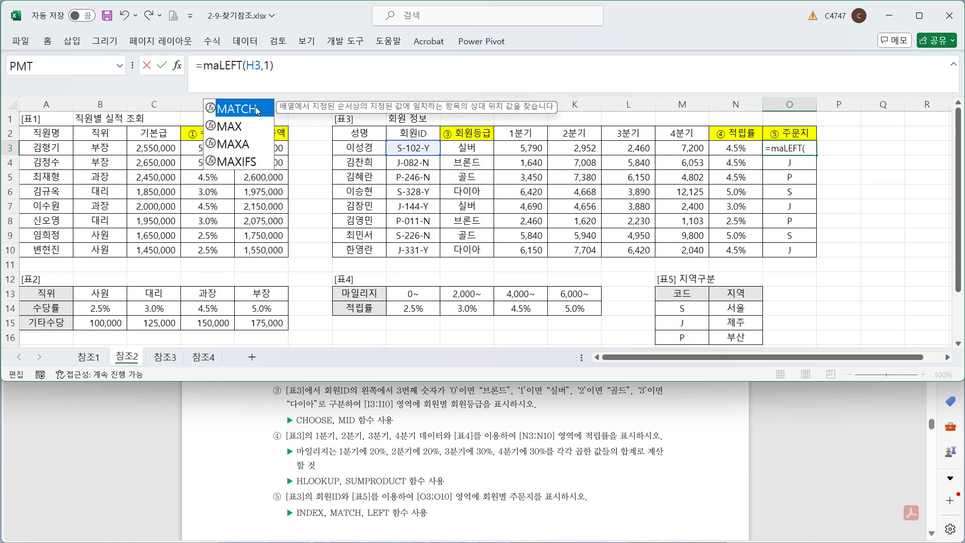
key("Tab")
left_click_drag(250, 66, 301, 66)
left_click(339, 66)
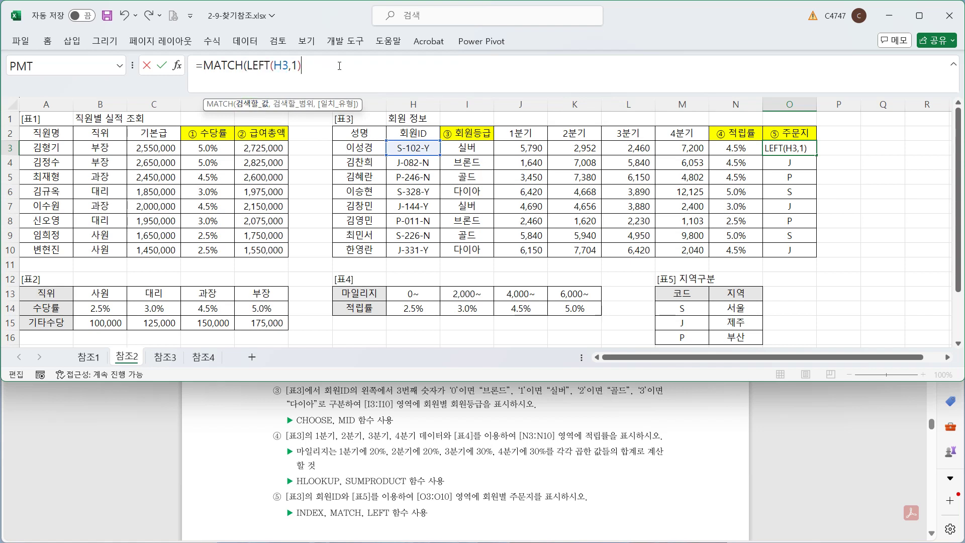
Complete the O3 MATCH formula with lookup range $M$14:$M$16 and exact match 0, and fill it down to O10.
type(",")
left_click_drag(681, 311, 676, 335)
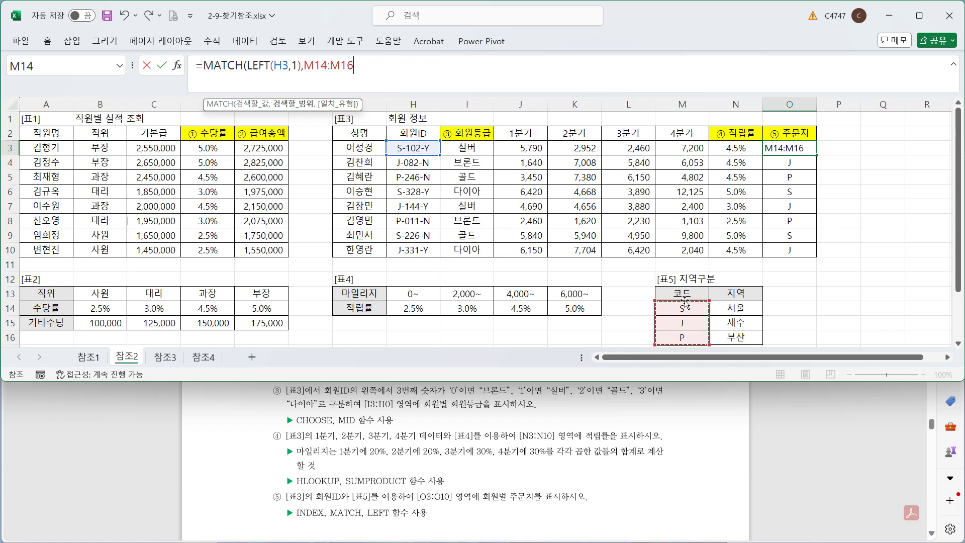
key("F4")
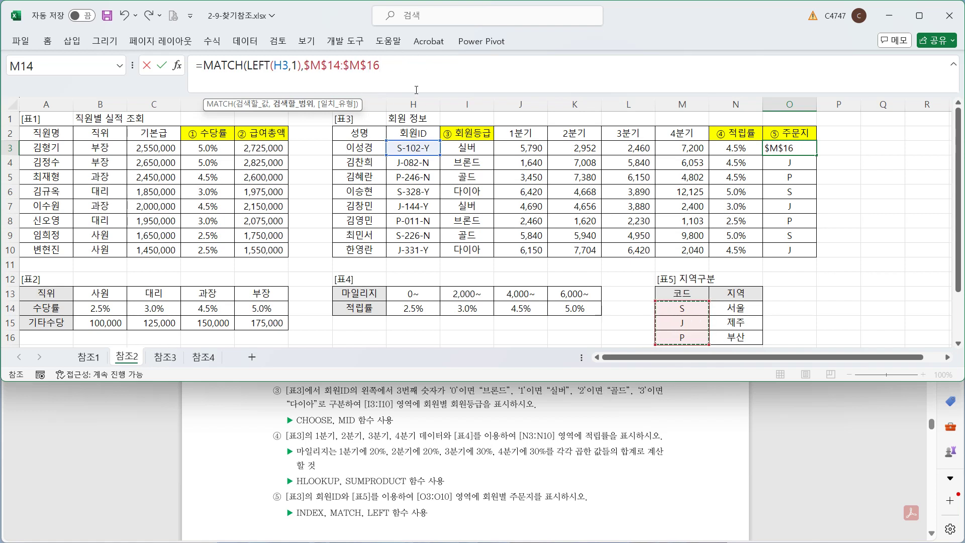
type(",")
key("F2")
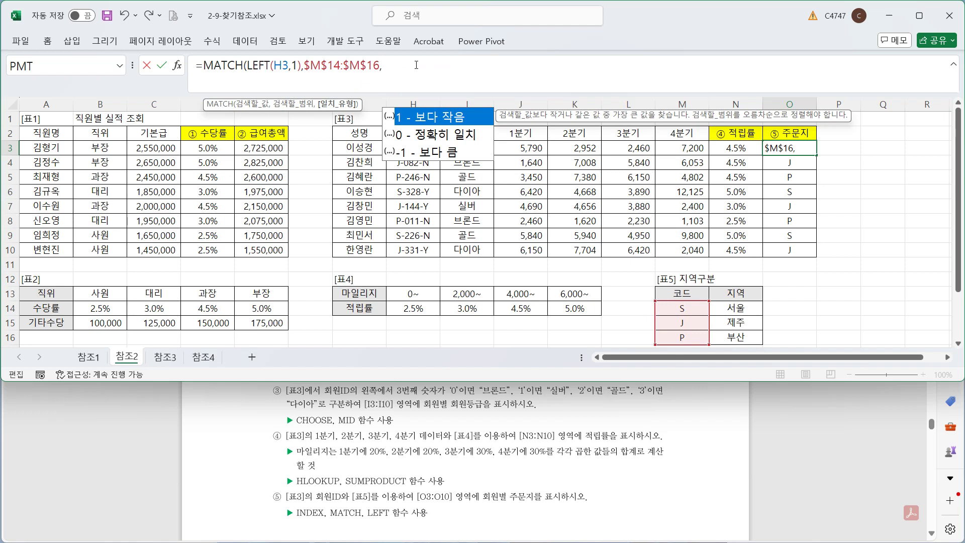
double_click(412, 138)
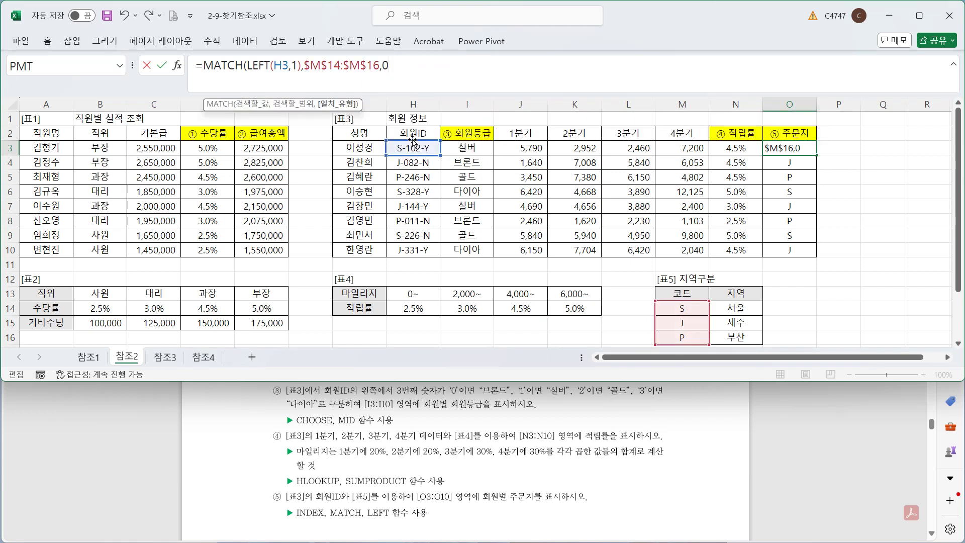
type(")")
key("ctrl+Return")
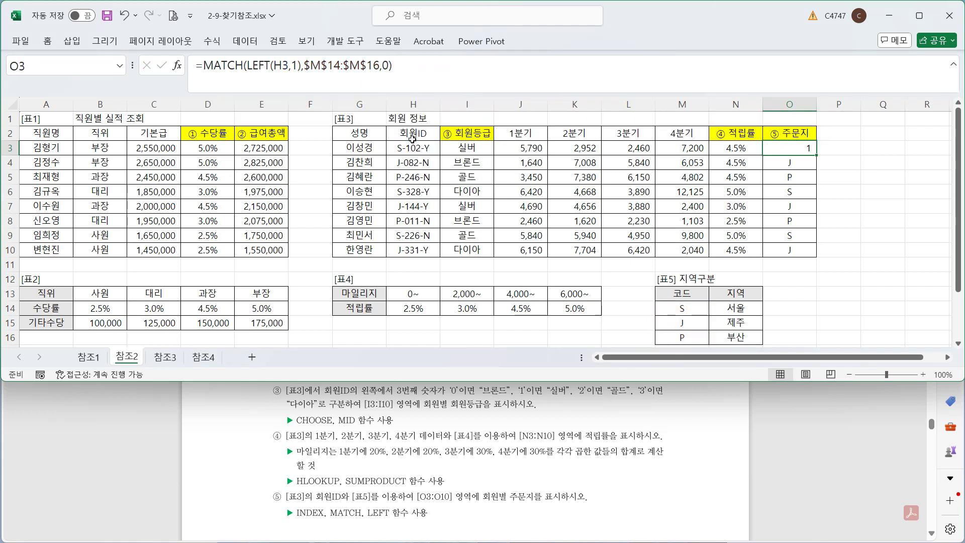
left_click_drag(817, 158, 812, 253)
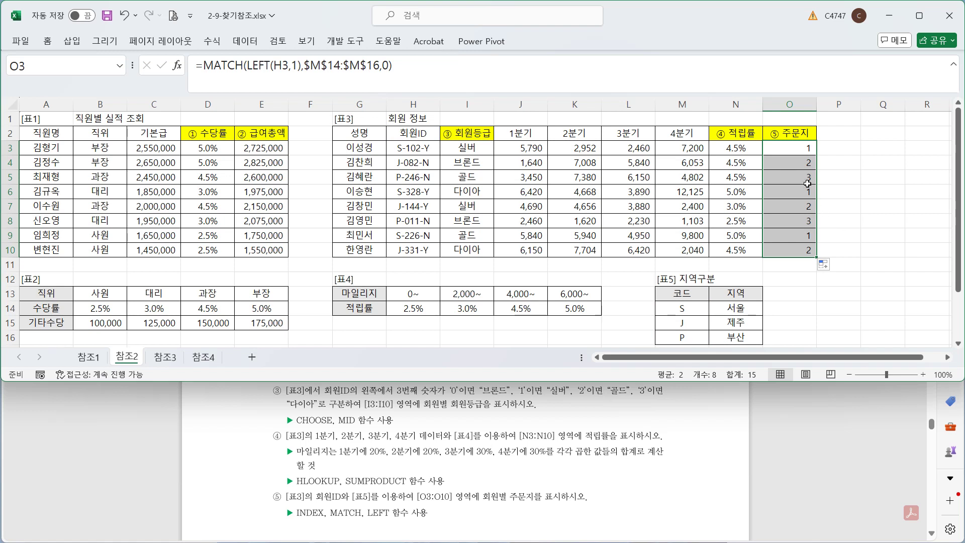
Nest the O3 MATCH formula inside INDEX as the row number, using $N$14:$N$16 as the array.
left_click(794, 147)
left_click(218, 60)
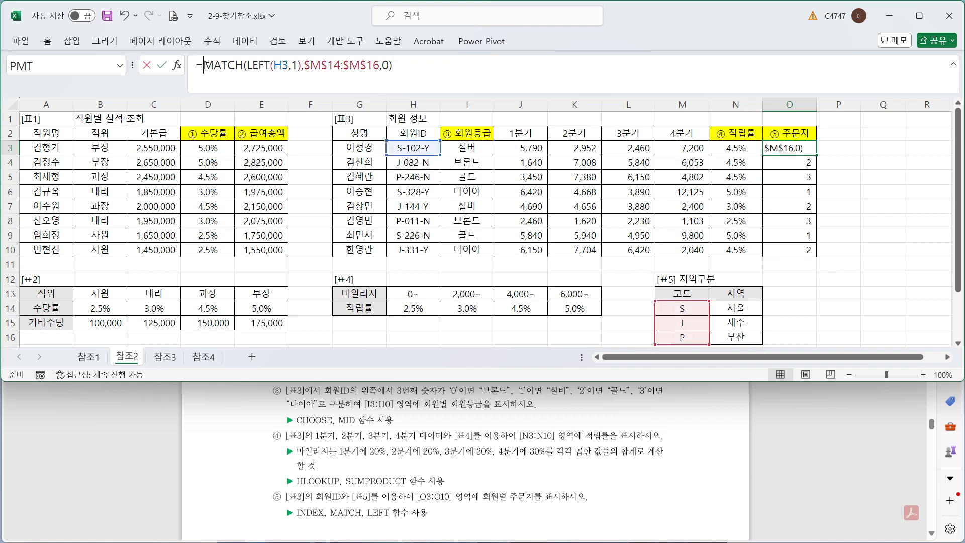
type("IN")
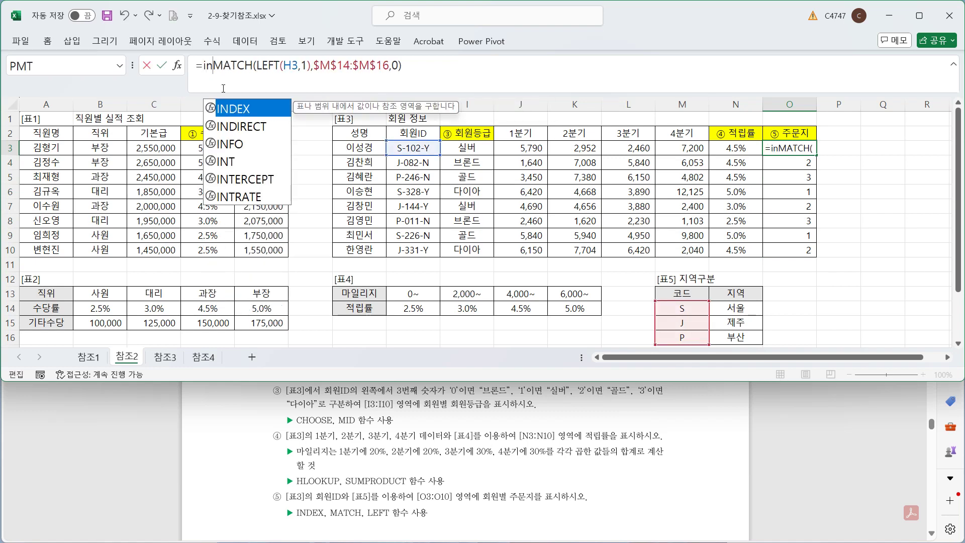
key("Tab")
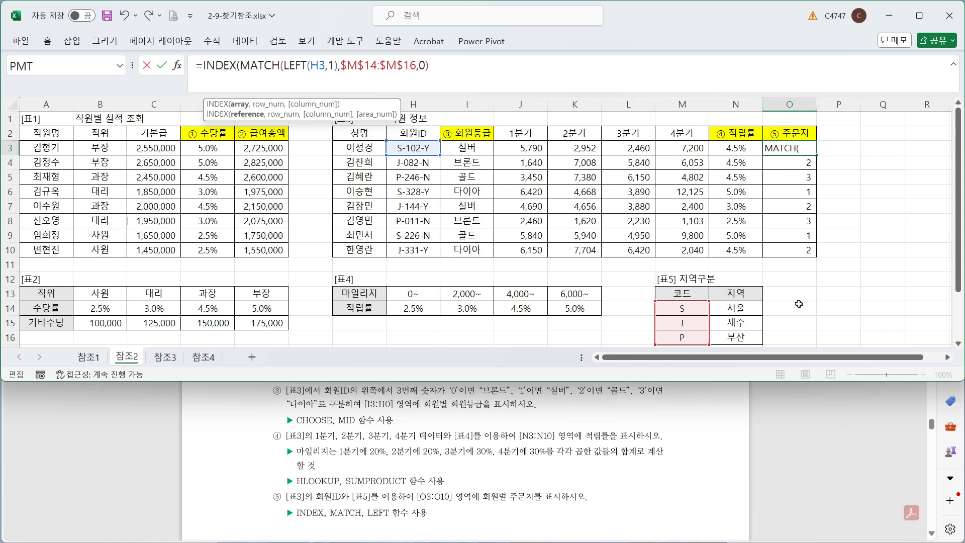
left_click_drag(750, 309, 749, 338)
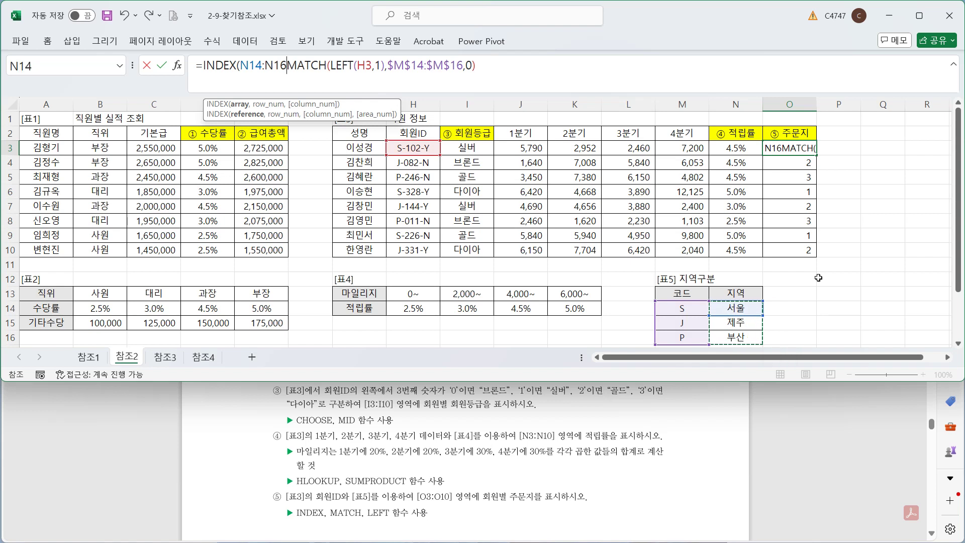
key("F4")
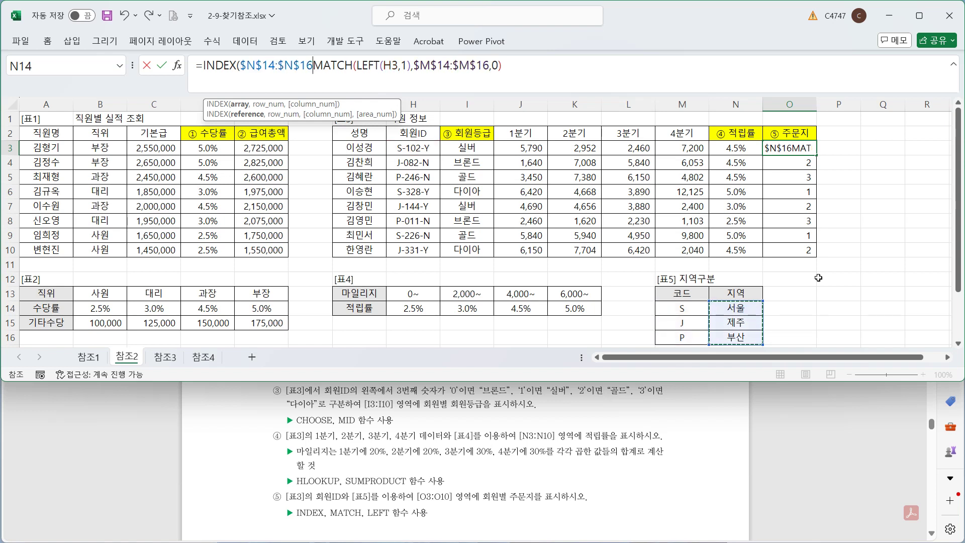
type(",")
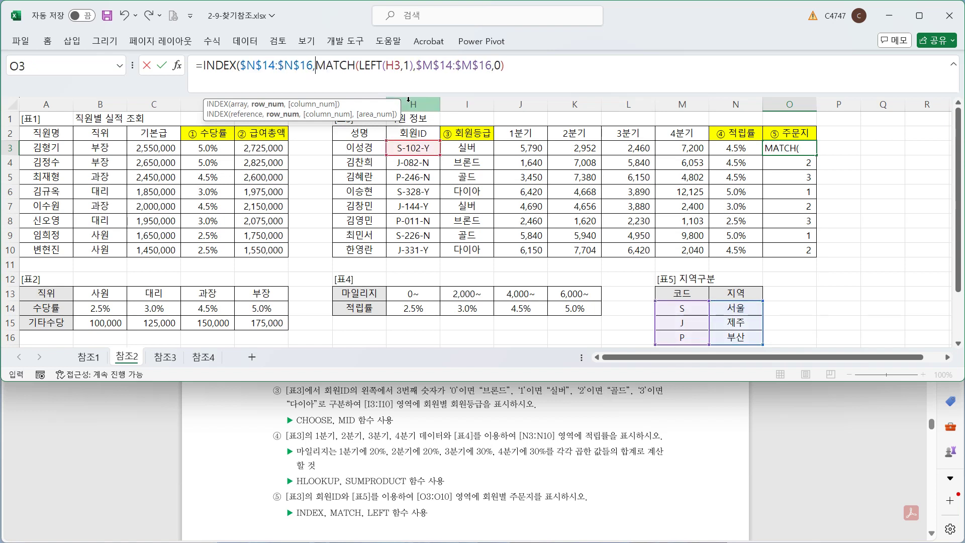
Finish the O3 INDEX formula with column number 1 and fill it down to O10.
left_click_drag(316, 66, 535, 69)
left_click(536, 69)
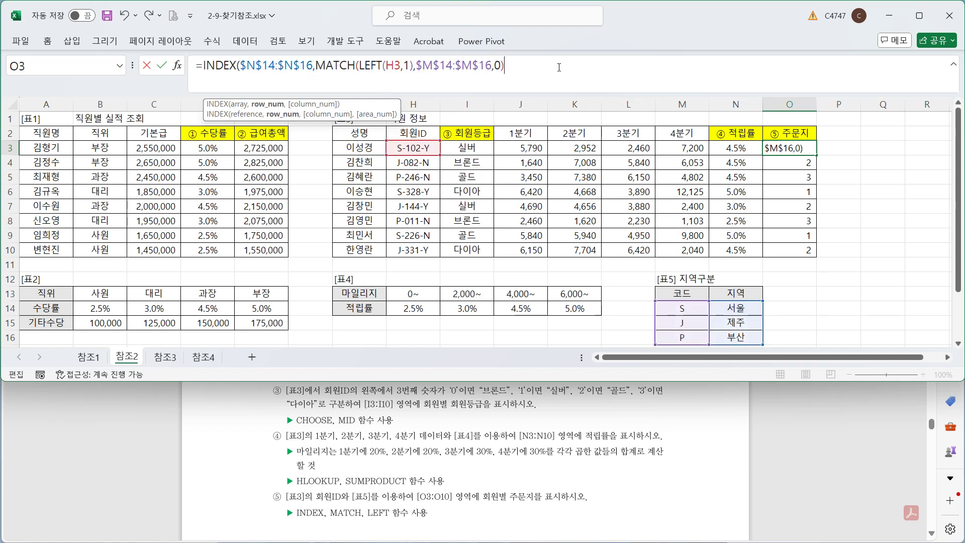
type(",")
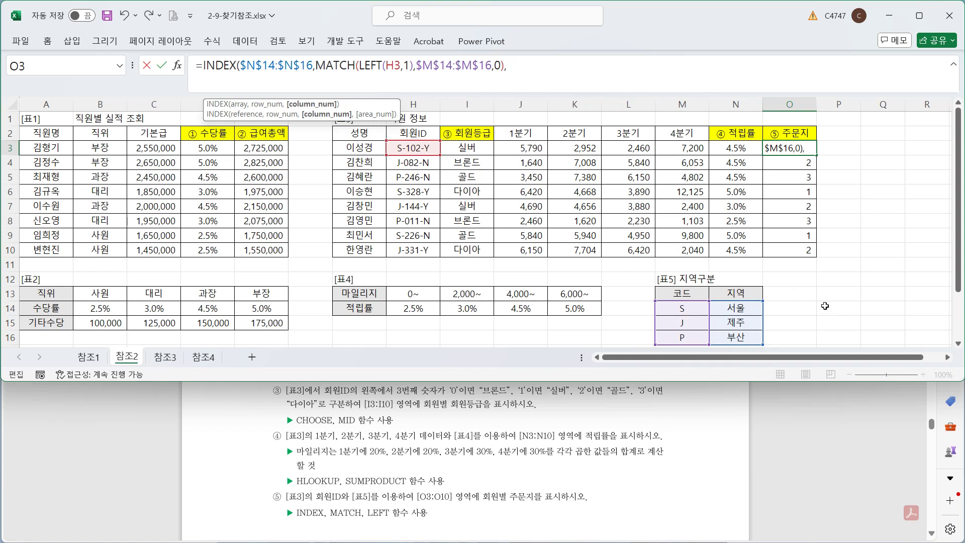
type("1)")
key("ctrl+Return")
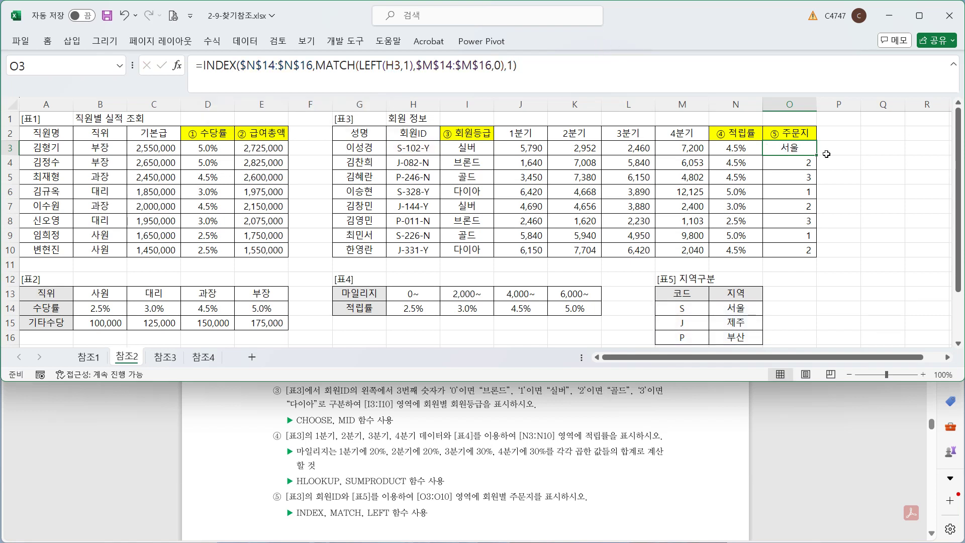
left_click_drag(817, 156, 816, 254)
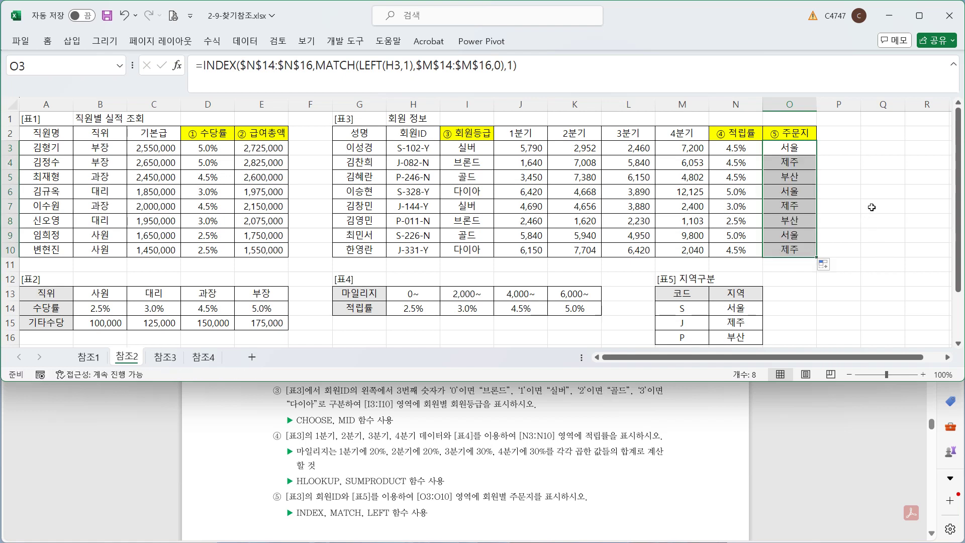
Remove the column number argument from the O3 INDEX formula and fill the shortened formula down to O10.
left_click(799, 150)
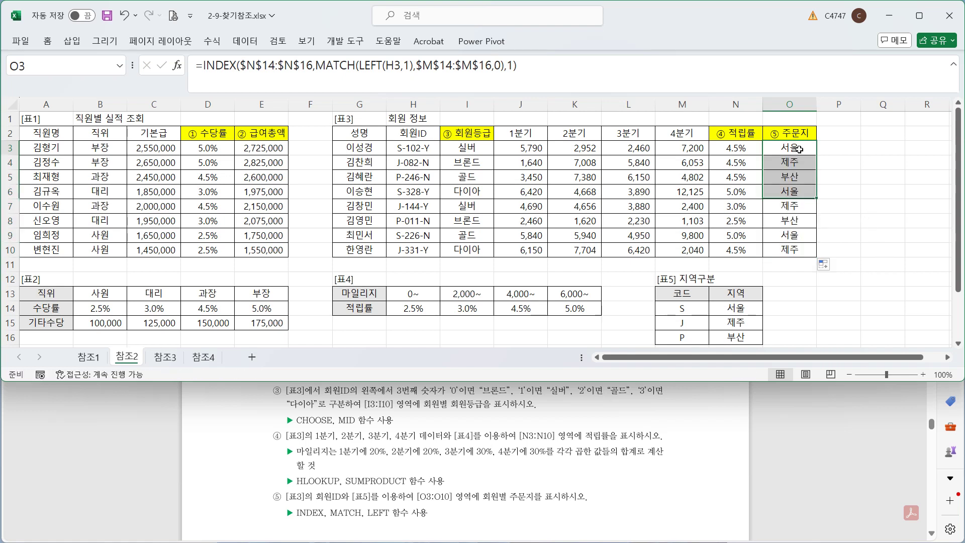
left_click(513, 64)
key("BackSpace")
key("BackSpace")
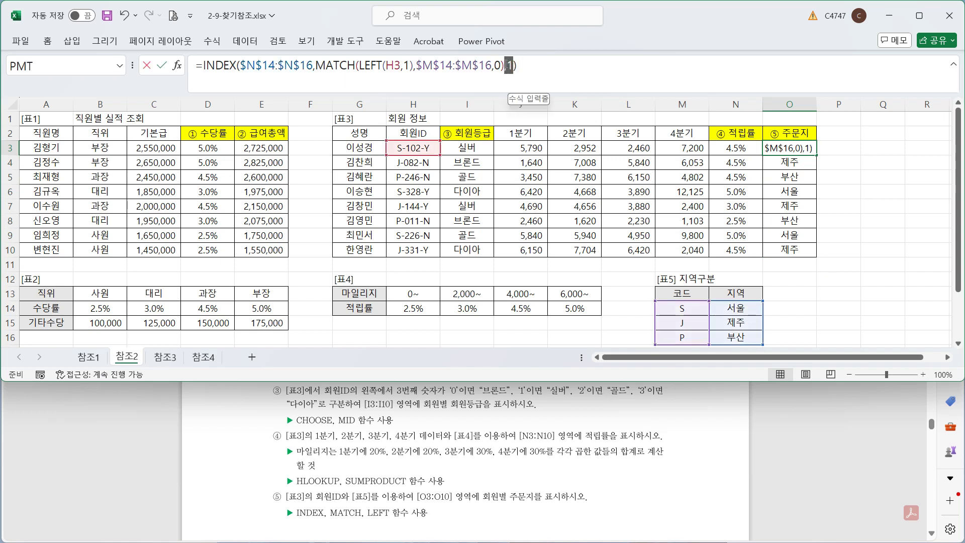
key("Return")
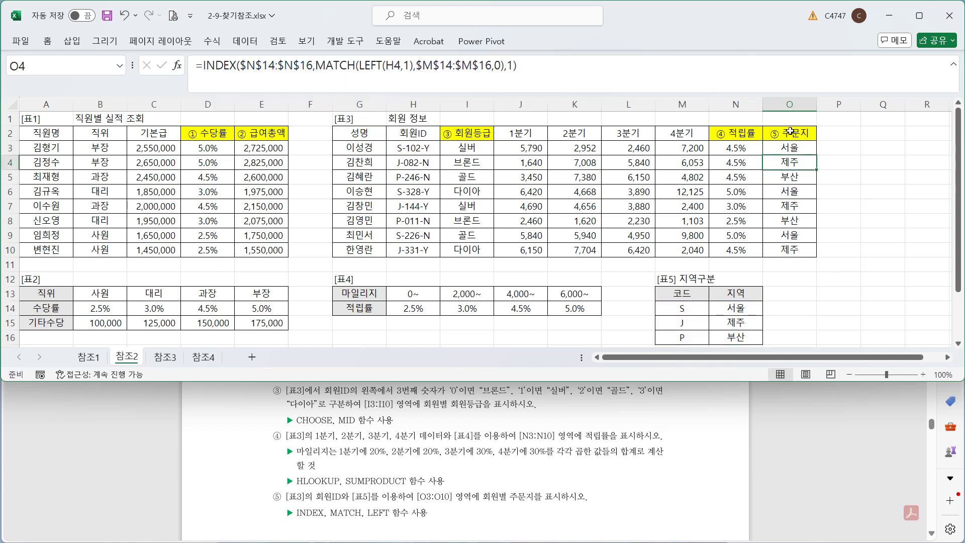
key("Up")
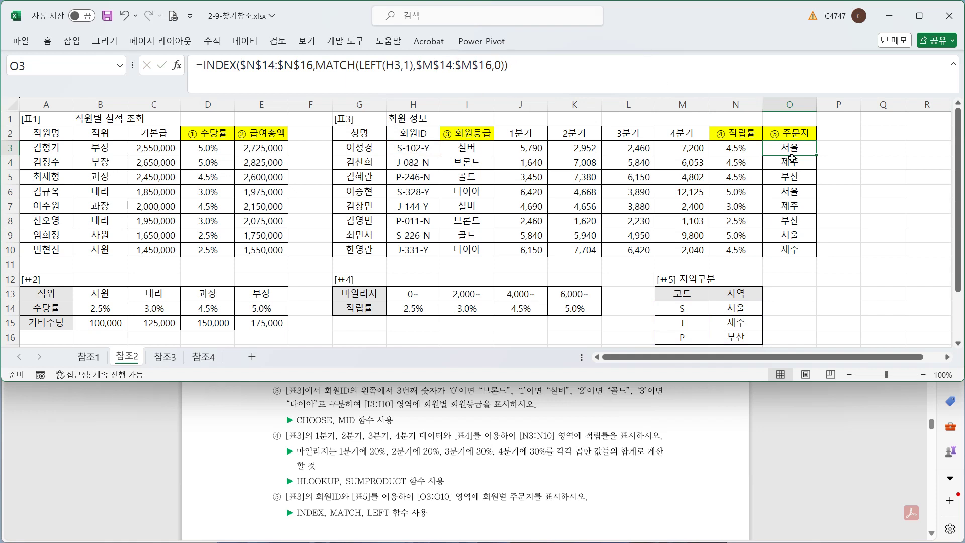
left_click_drag(815, 156, 812, 259)
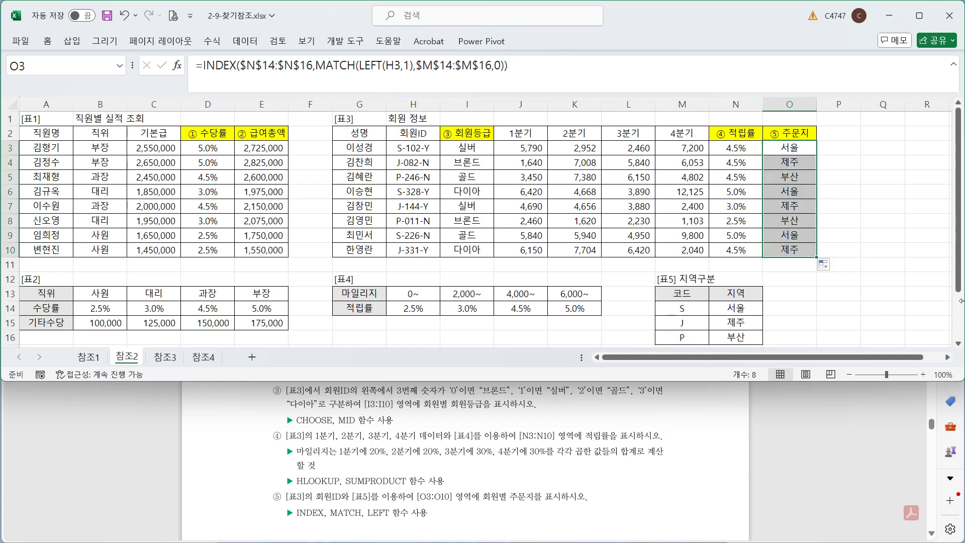